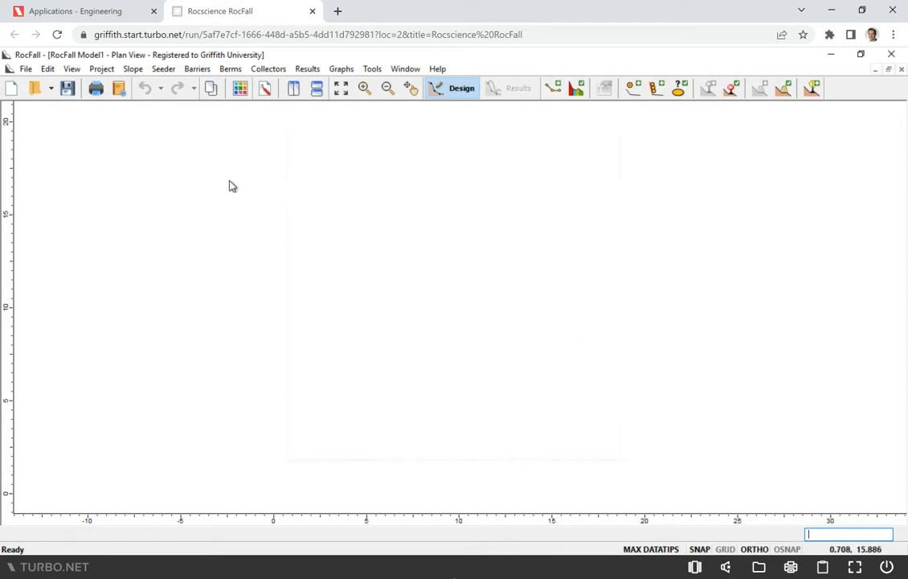
# Set the view limits to minimum X -20, Y -30 and maximum X 40, Y 5
pyautogui.click(72, 71)
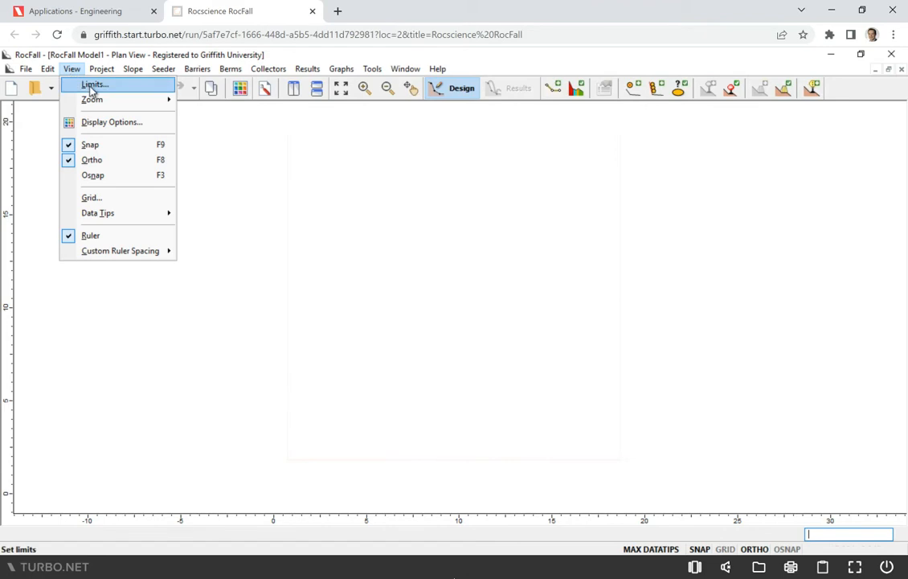
pyautogui.click(93, 85)
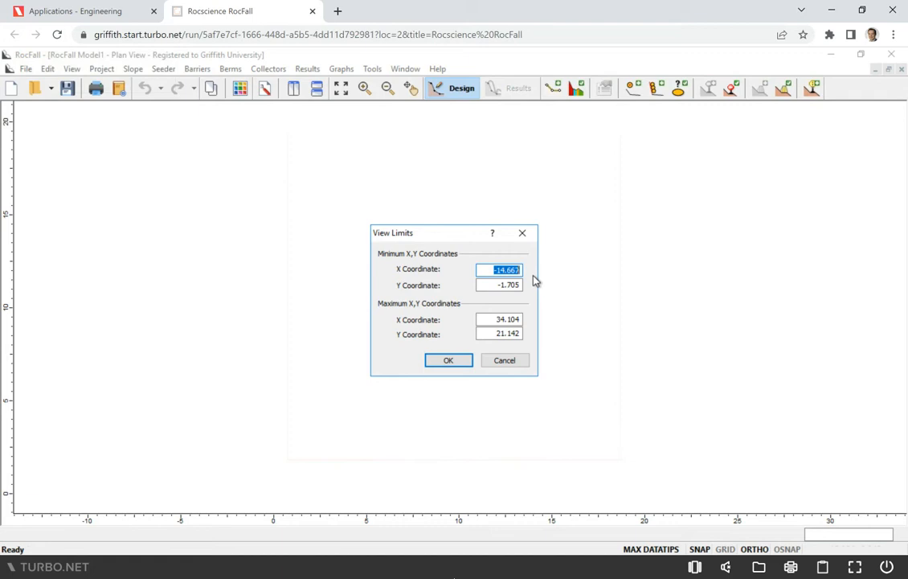
pyautogui.write('-20')
pyautogui.press('Tab')
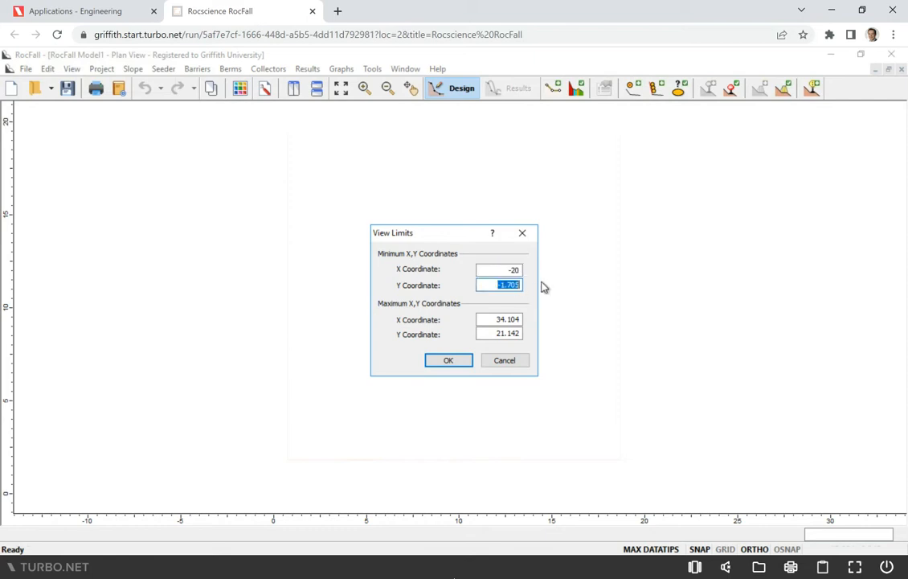
pyautogui.write('-30')
pyautogui.press('Tab')
pyautogui.write('40')
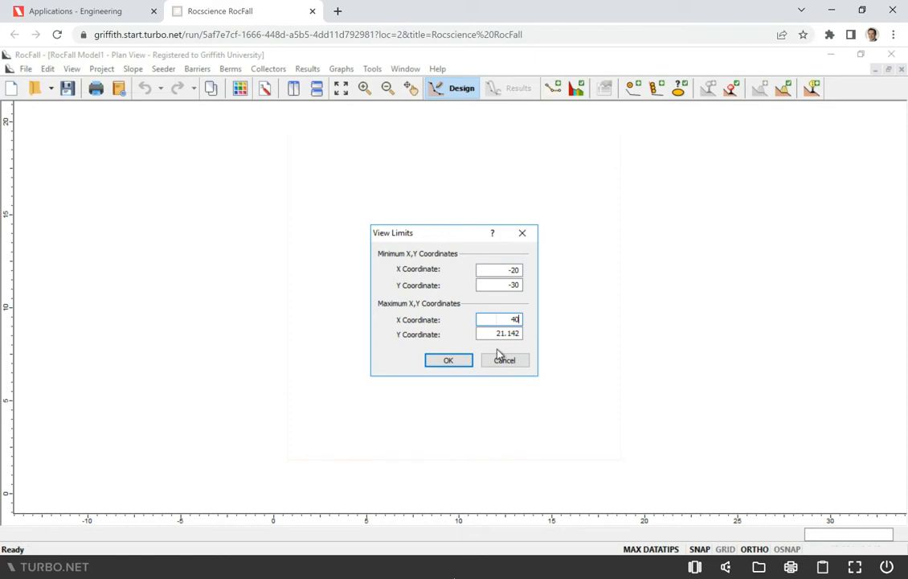
pyautogui.press('Tab')
pyautogui.write('5')
pyautogui.click(462, 363)
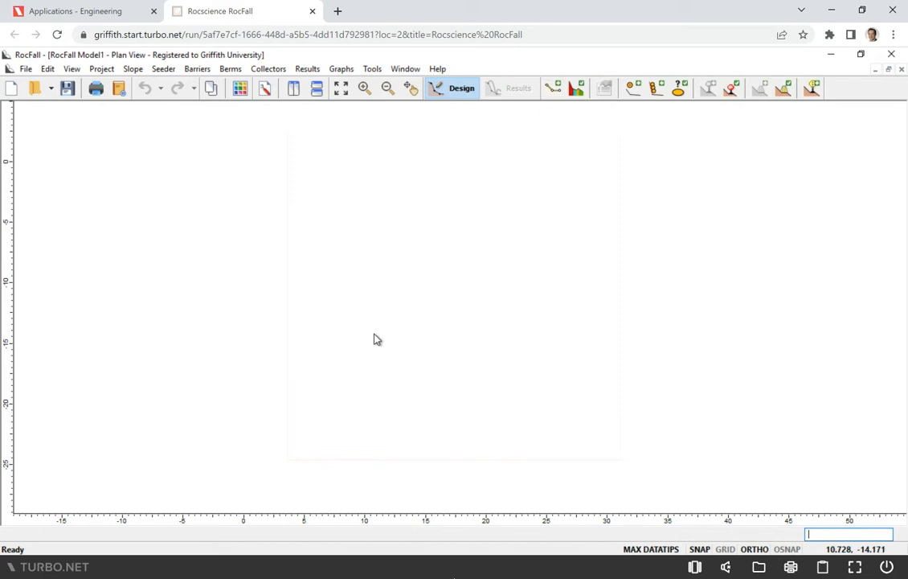
# Draw a six-vertex slope from about (-1.2, 0.6) down to about (31, -25), with a flat bench about 7 m wide at elevation -10.8
pyautogui.click(133, 71)
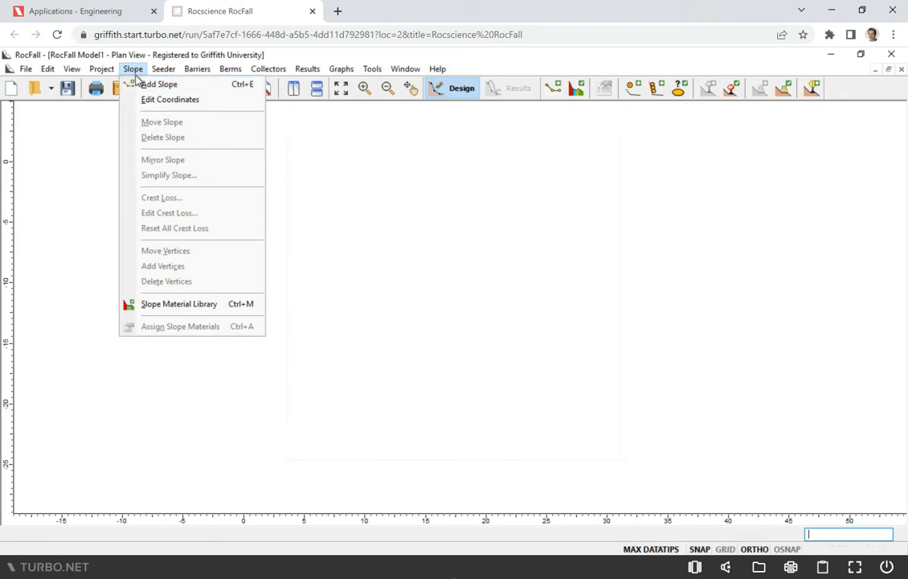
pyautogui.click(145, 85)
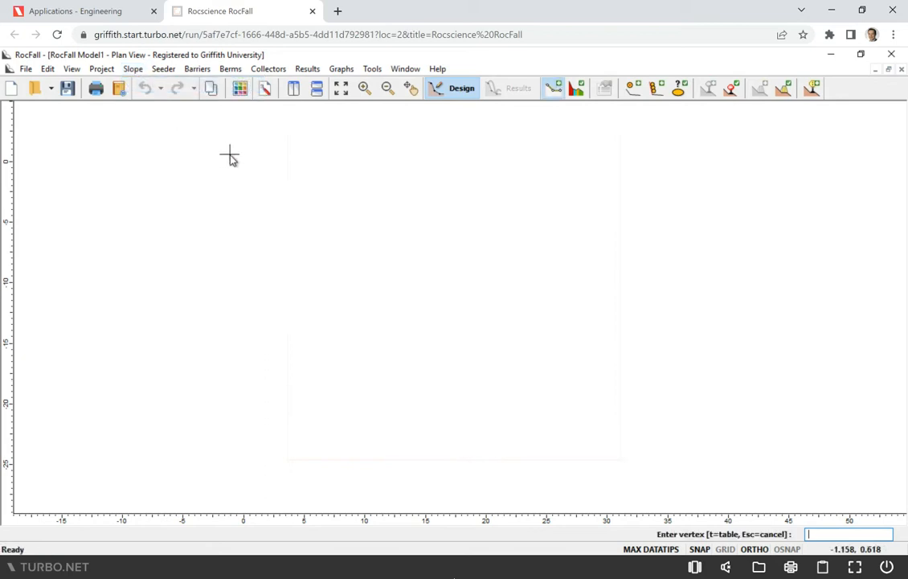
pyautogui.click(229, 154)
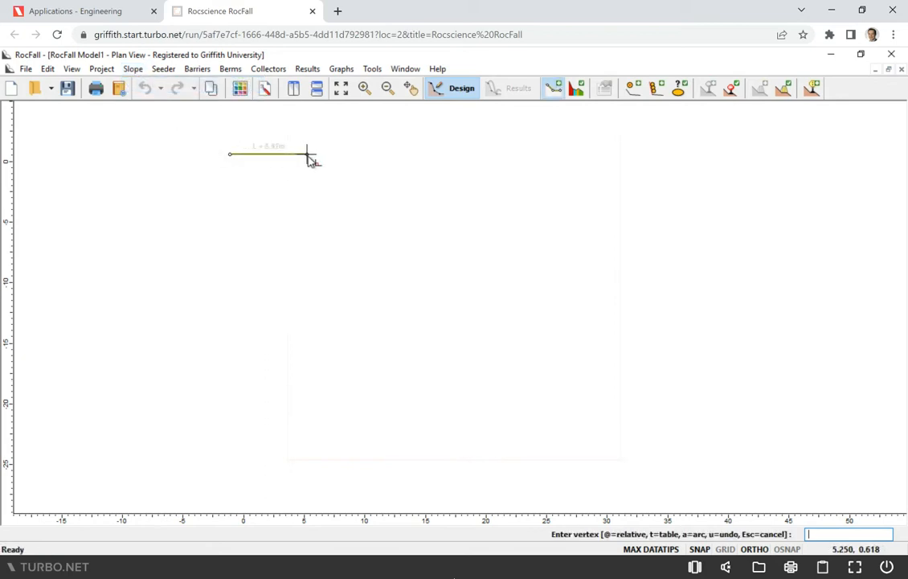
pyautogui.click(306, 153)
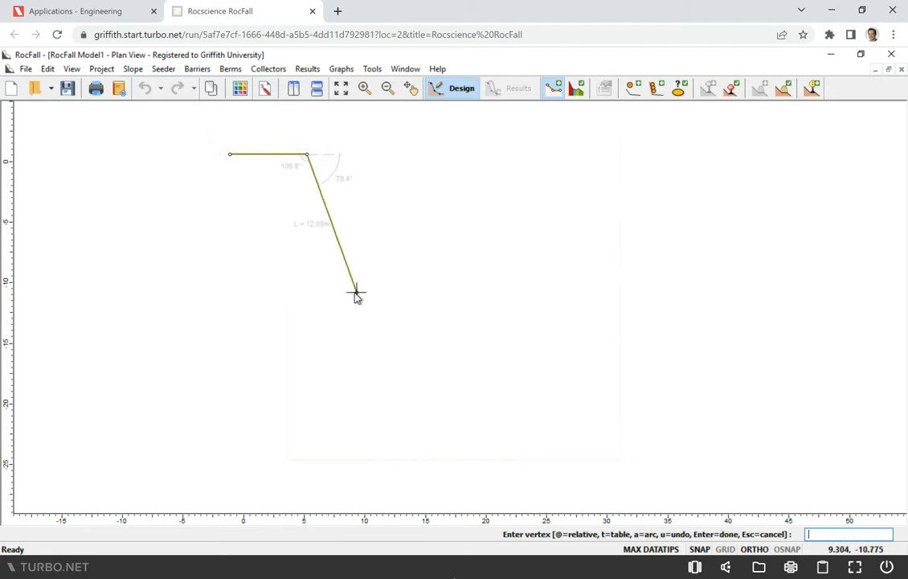
pyautogui.click(353, 293)
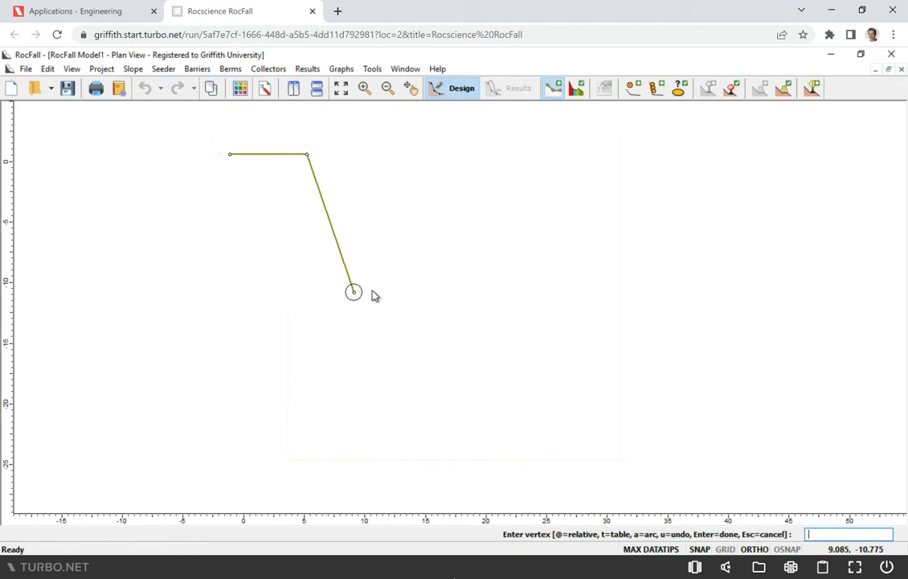
pyautogui.click(439, 292)
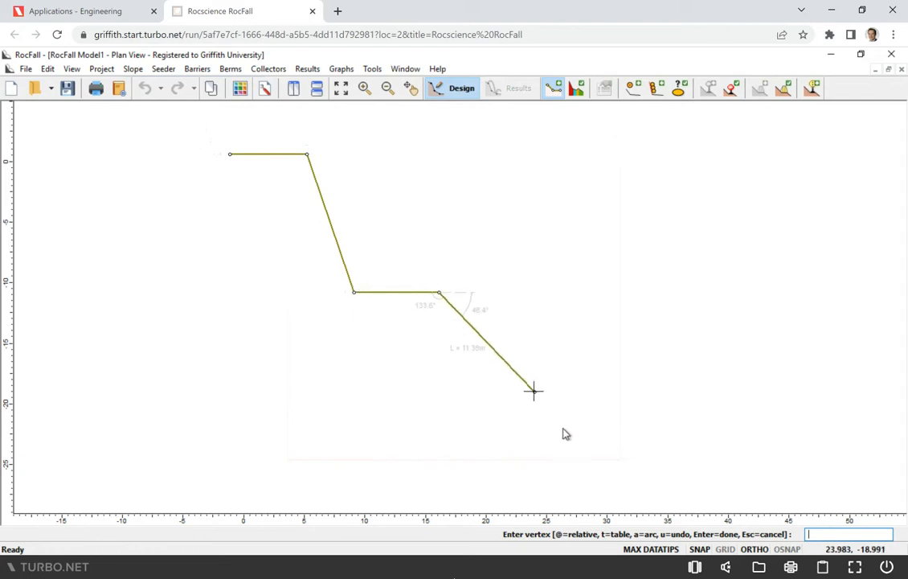
pyautogui.click(504, 464)
pyautogui.click(621, 464)
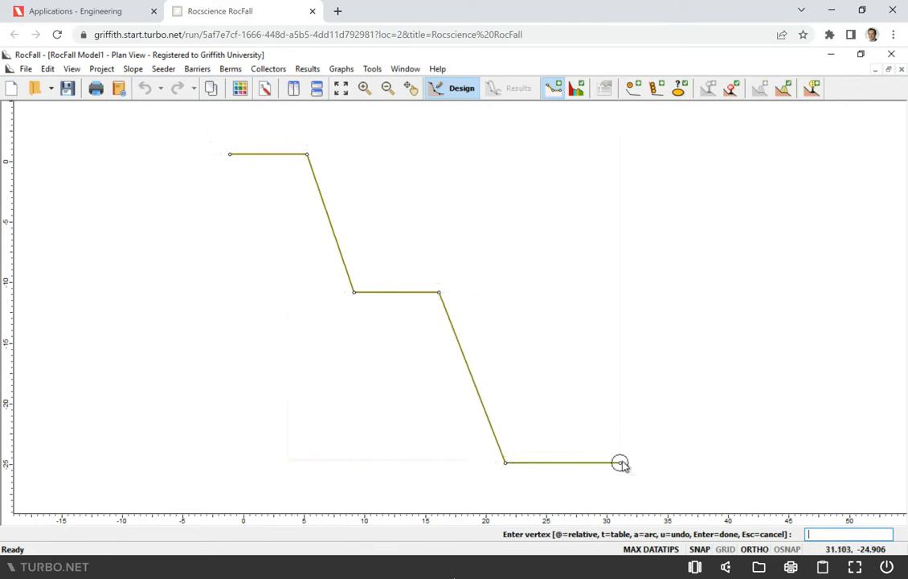
pyautogui.rightClick(670, 422)
pyautogui.click(723, 231)
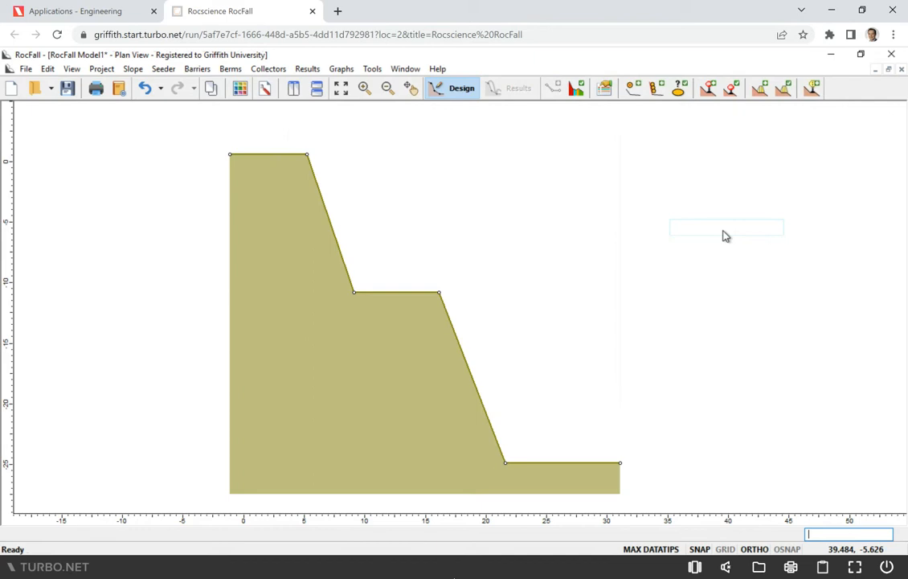
# Open the slope material library and review the properties of Bedrock Outcrops, Talus Cover and Asphalt
pyautogui.moveTo(326, 256)
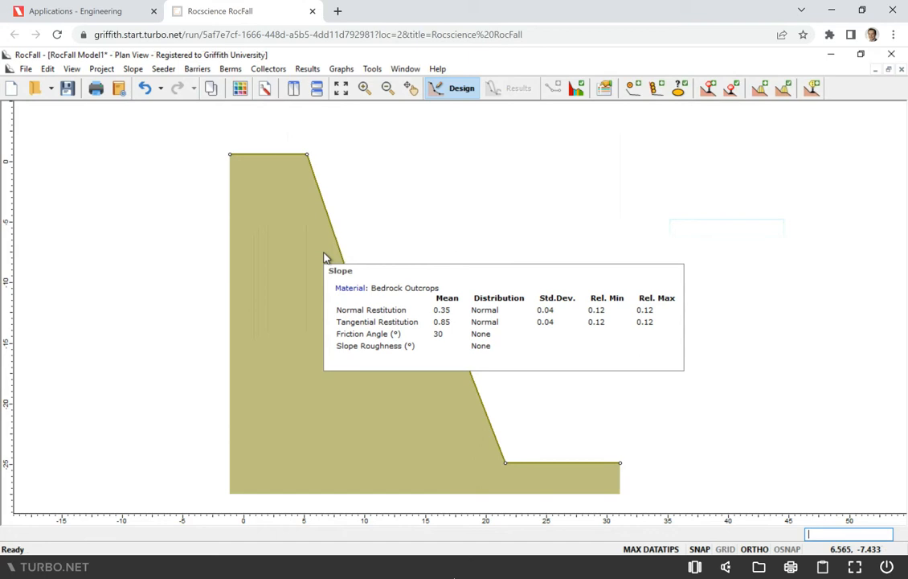
pyautogui.click(133, 69)
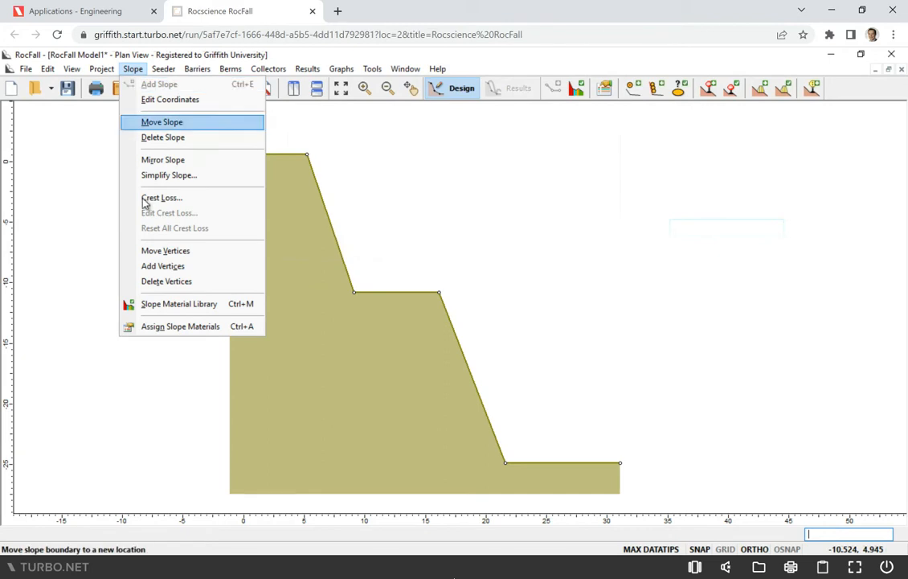
pyautogui.click(175, 305)
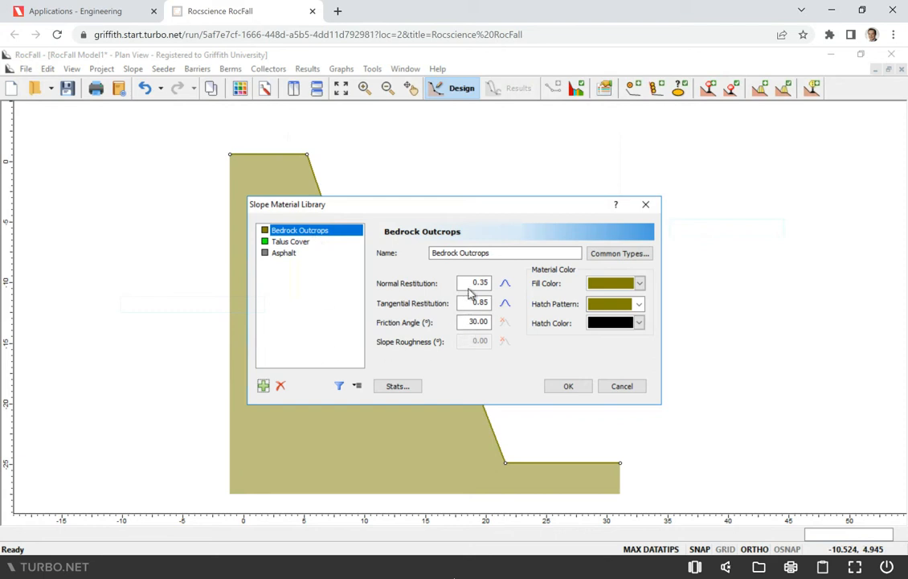
pyautogui.click(306, 241)
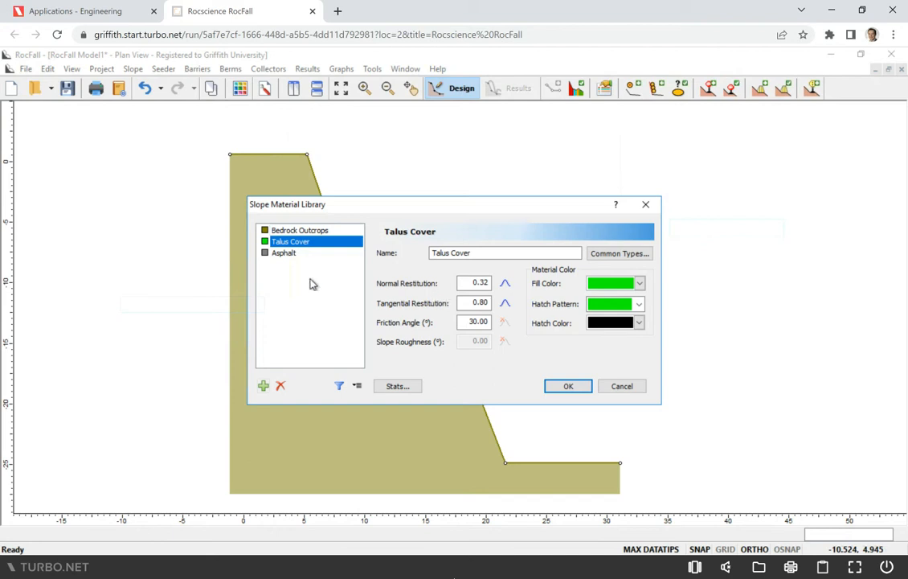
pyautogui.click(288, 256)
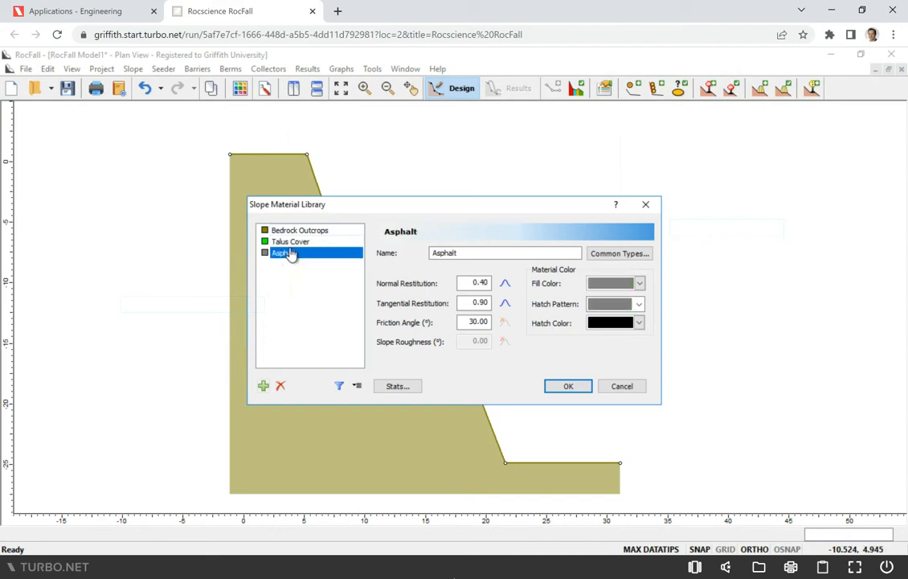
pyautogui.click(296, 233)
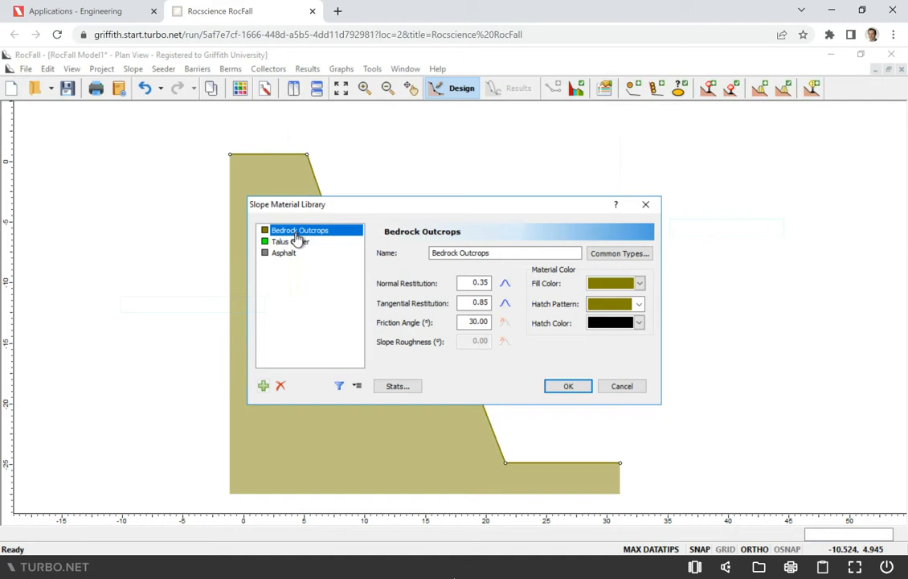
# Add a new slope material to the library and name it Sandstone
pyautogui.click(263, 386)
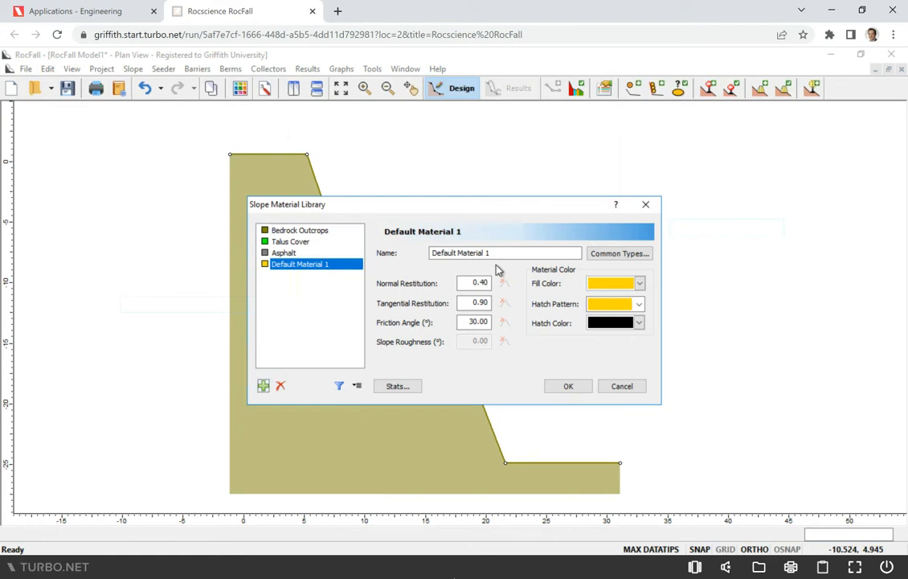
pyautogui.moveTo(497, 253); pyautogui.dragTo(422, 256)
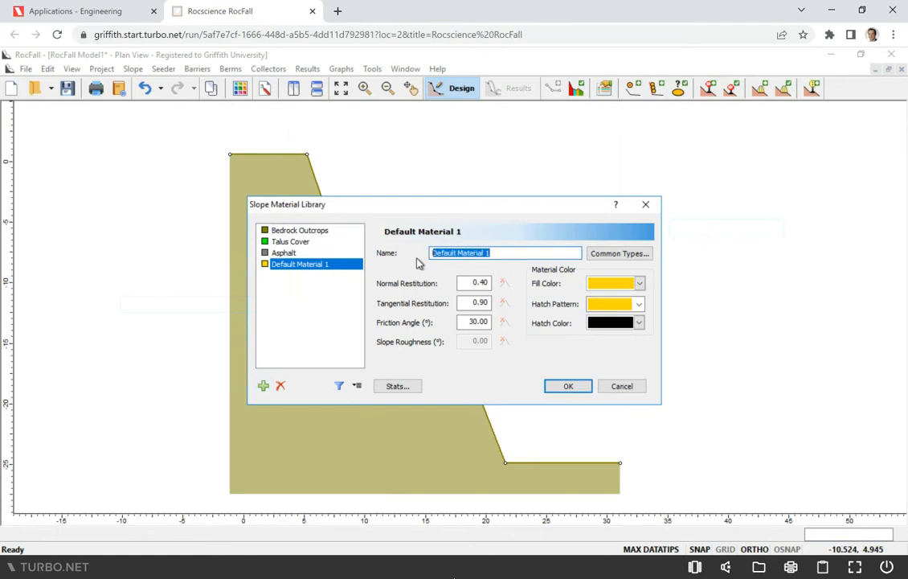
pyautogui.write('Sandstone')
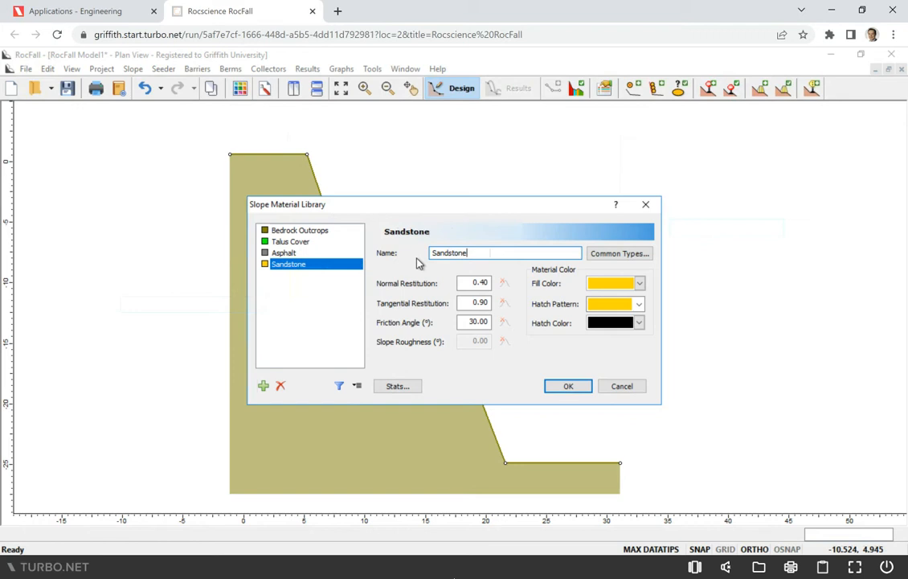
# Load the common-type properties of Intact Rock, Sandstone with a Clean surface into the Sandstone material
pyautogui.click(634, 254)
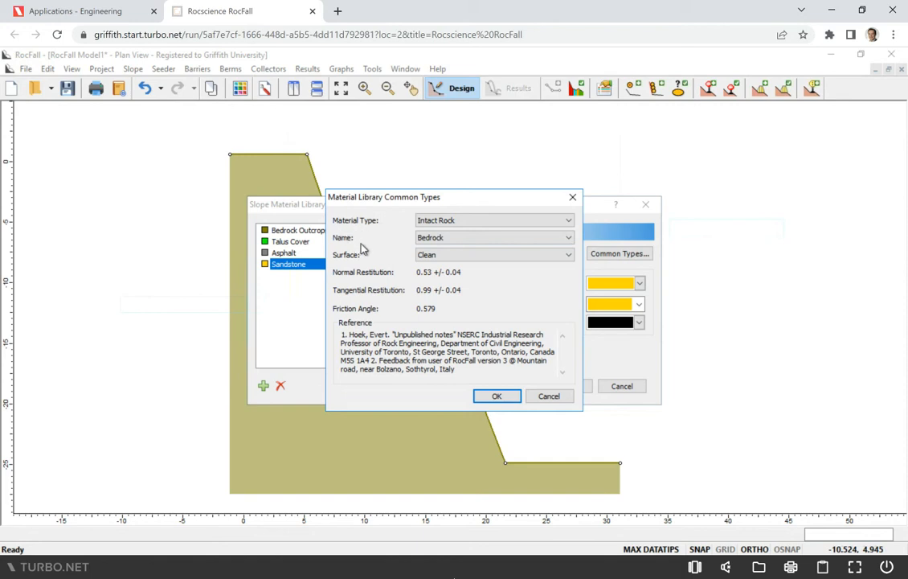
pyautogui.click(447, 244)
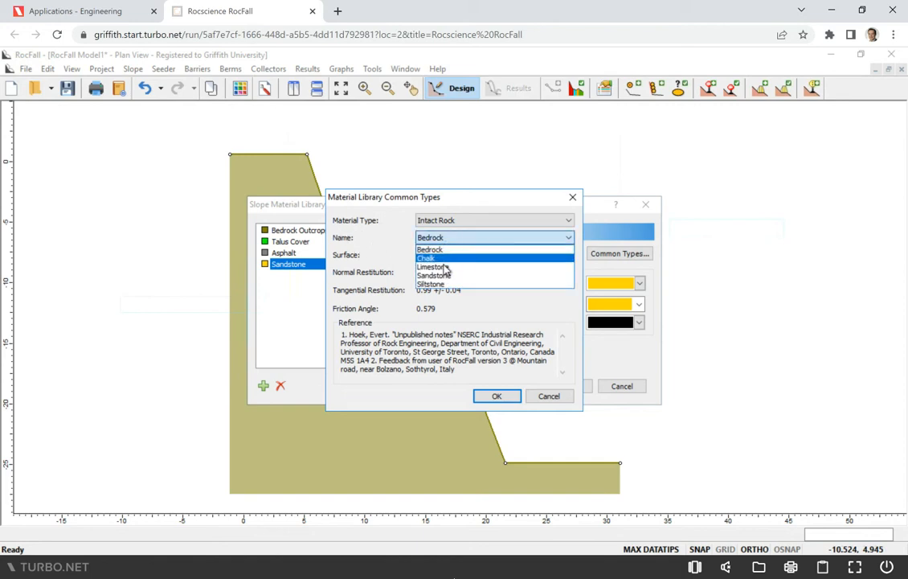
pyautogui.click(445, 277)
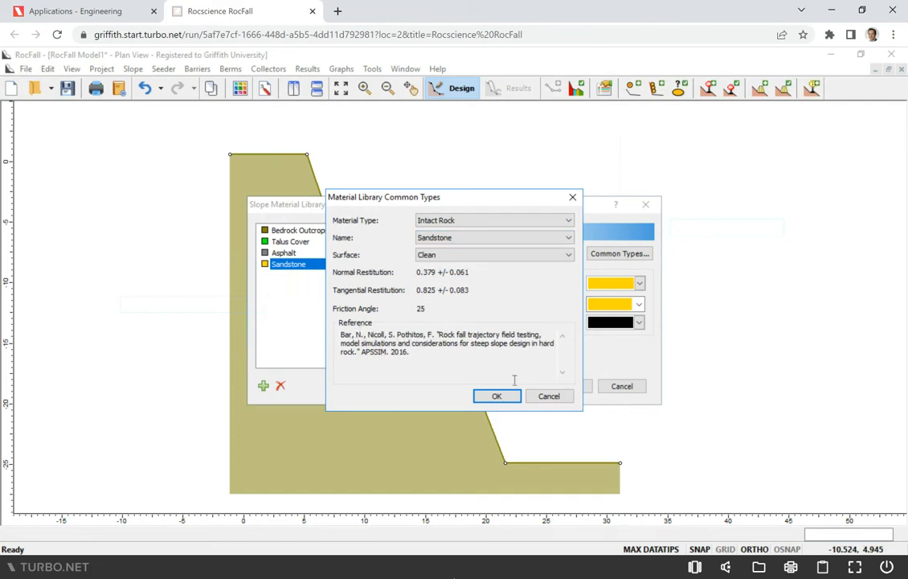
pyautogui.click(496, 254)
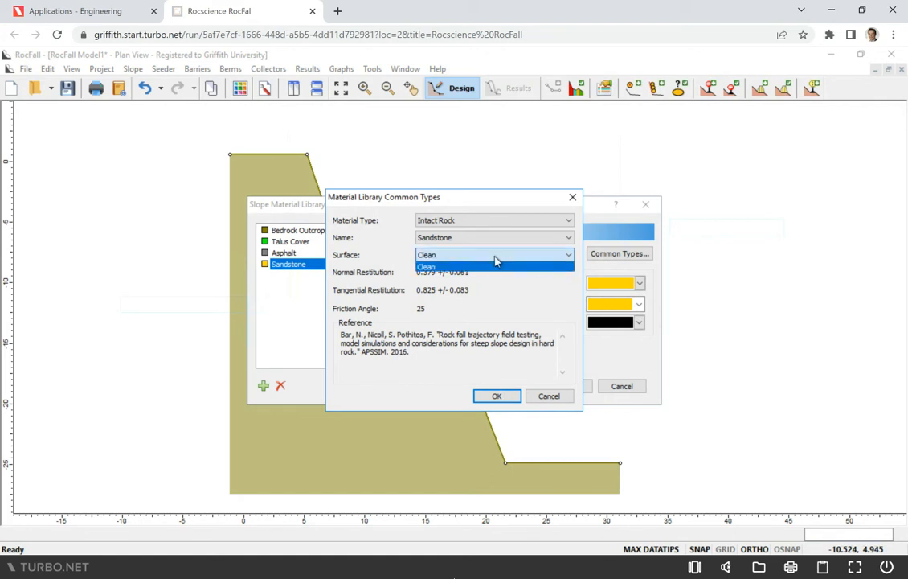
pyautogui.click(495, 266)
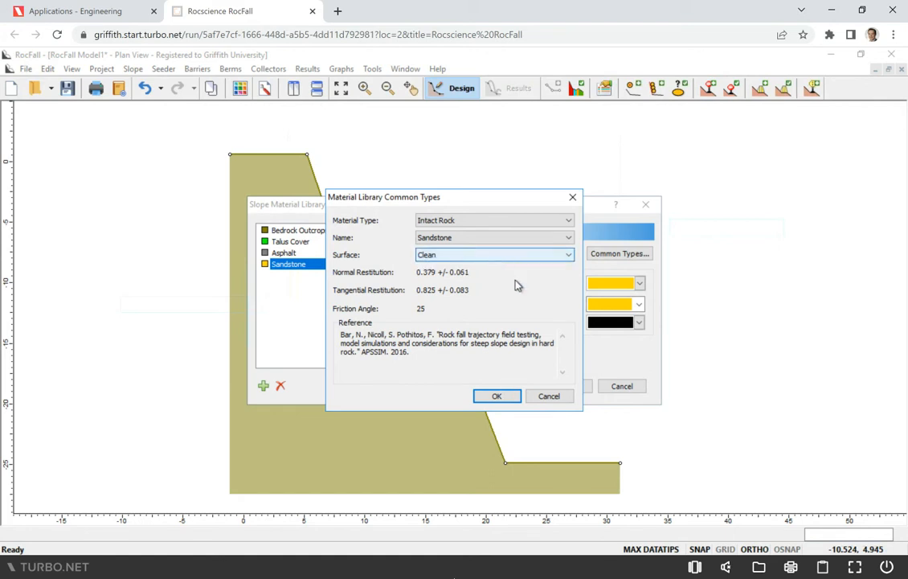
pyautogui.click(496, 398)
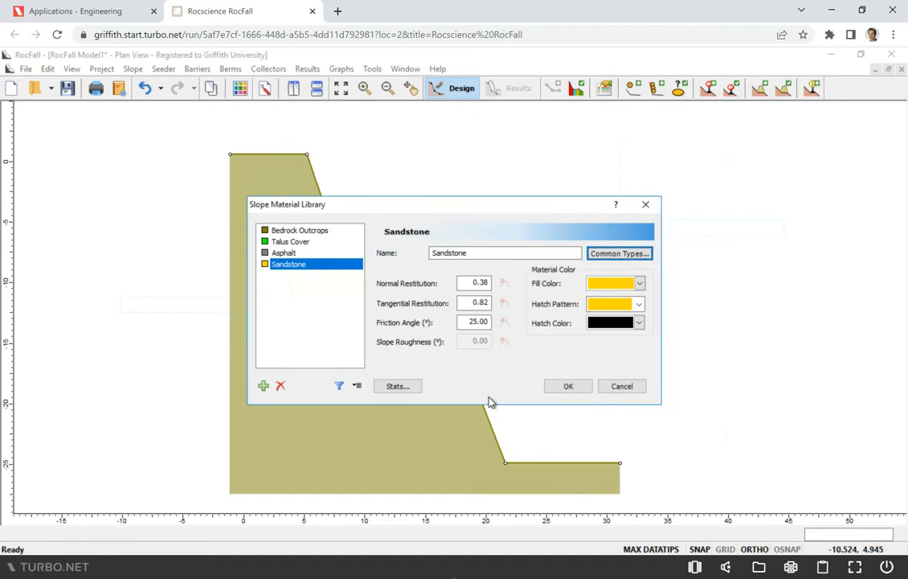
# Set the Sandstone material's normal restitution to 0.45
pyautogui.doubleClick(465, 285)
pyautogui.moveTo(502, 280)
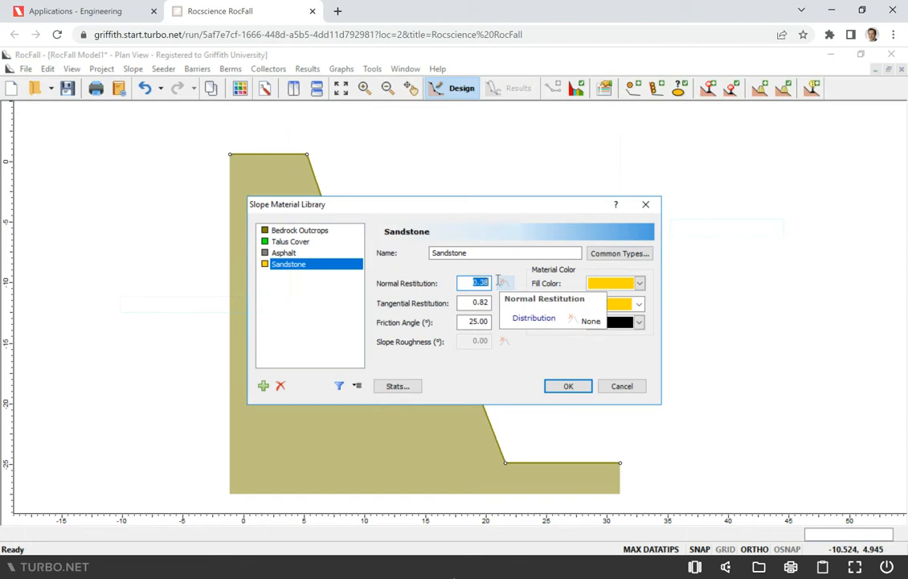
pyautogui.write('0.45')
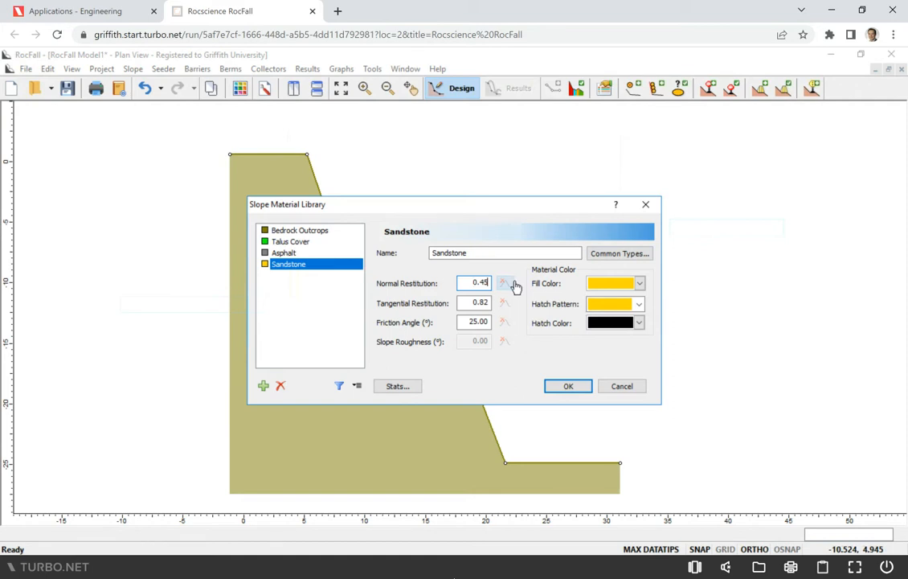
# Give Sandstone's normal restitution a Normal distribution with standard deviation 0.025 and relative limits at 3x the standard deviation
pyautogui.click(503, 285)
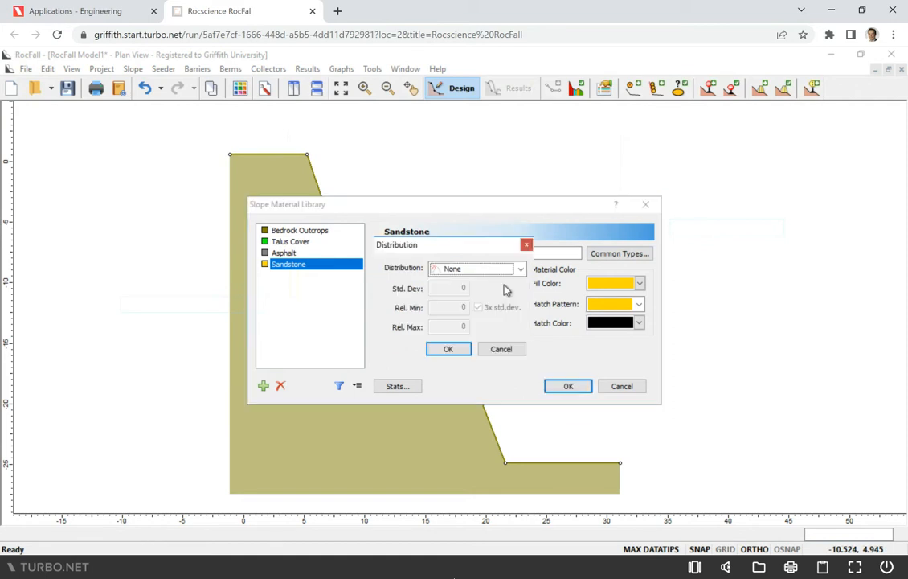
pyautogui.click(520, 268)
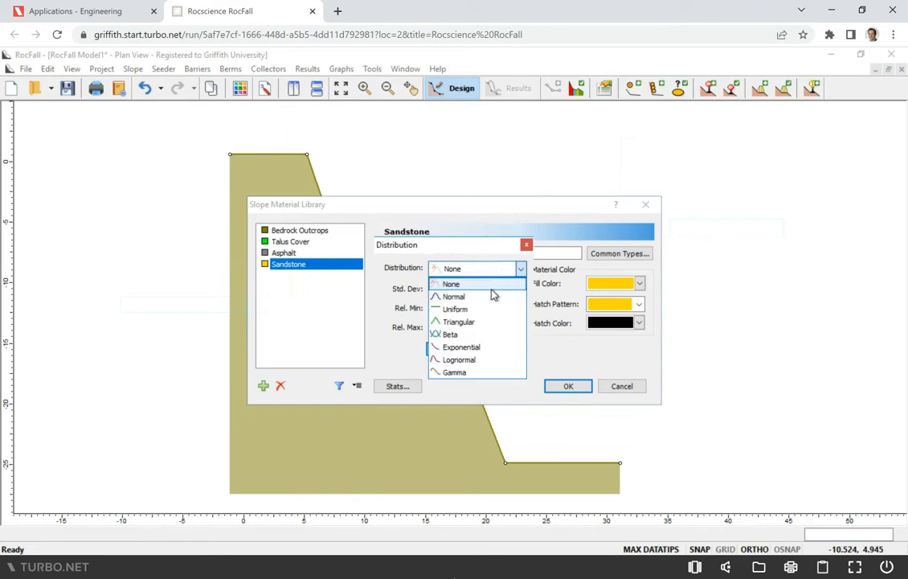
pyautogui.doubleClick(465, 289)
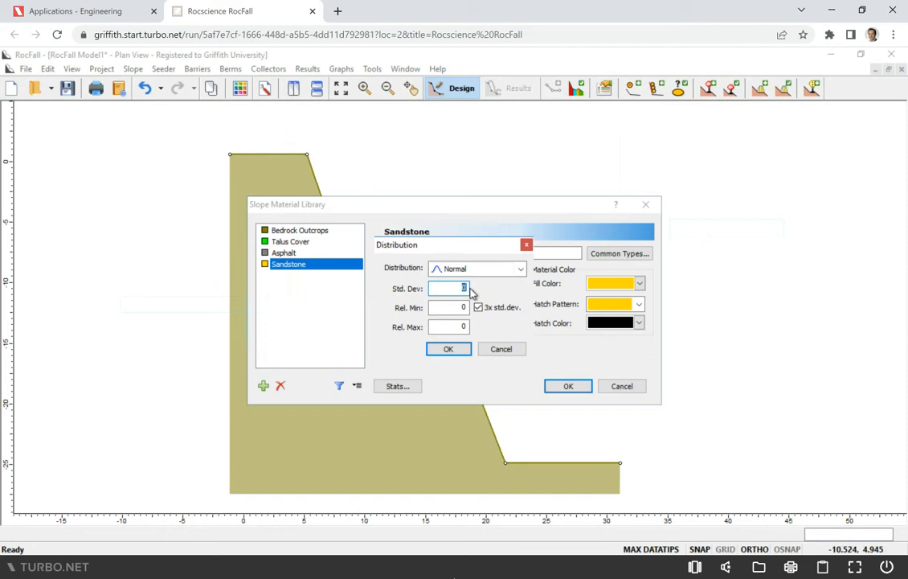
pyautogui.write('0.025')
pyautogui.click(488, 309)
pyautogui.click(489, 309)
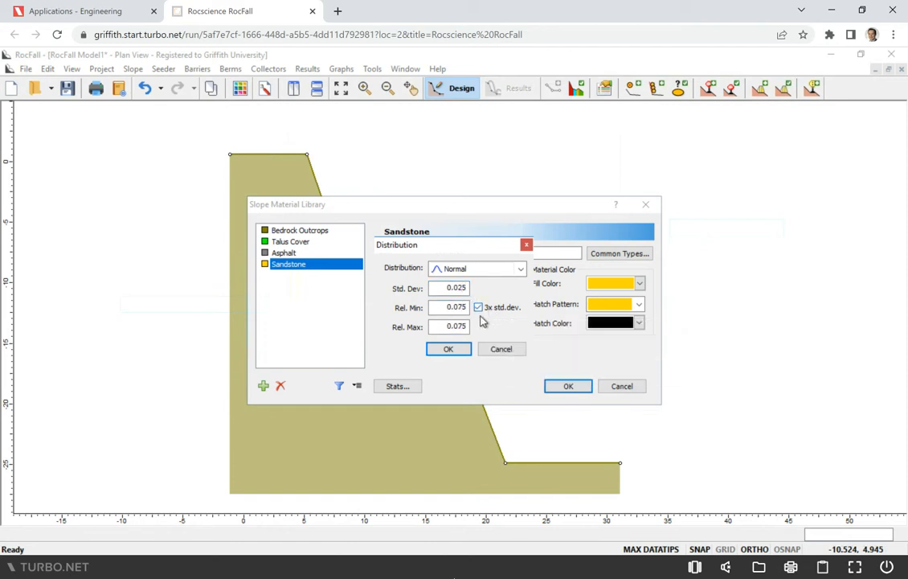
pyautogui.click(448, 350)
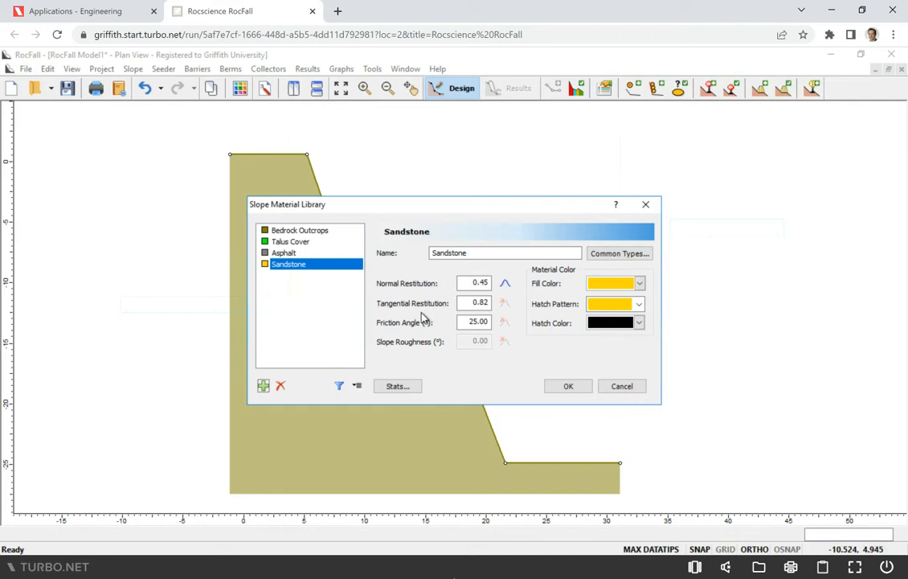
# Accept the Sandstone material definition and close the slope material library
pyautogui.click(567, 387)
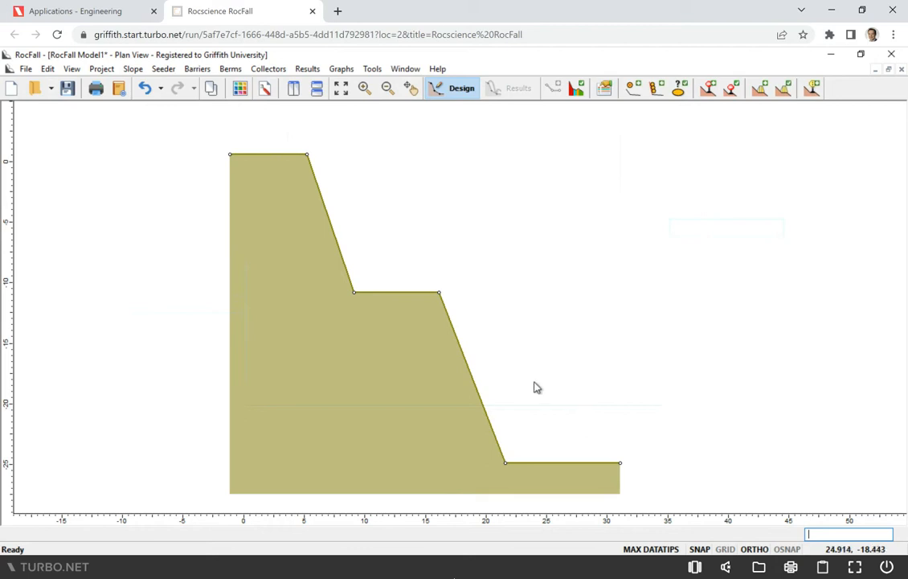
pyautogui.moveTo(393, 359)
# Try to assign the Sandstone material to the slope with the Assign Slope Materials tool
pyautogui.click(133, 69)
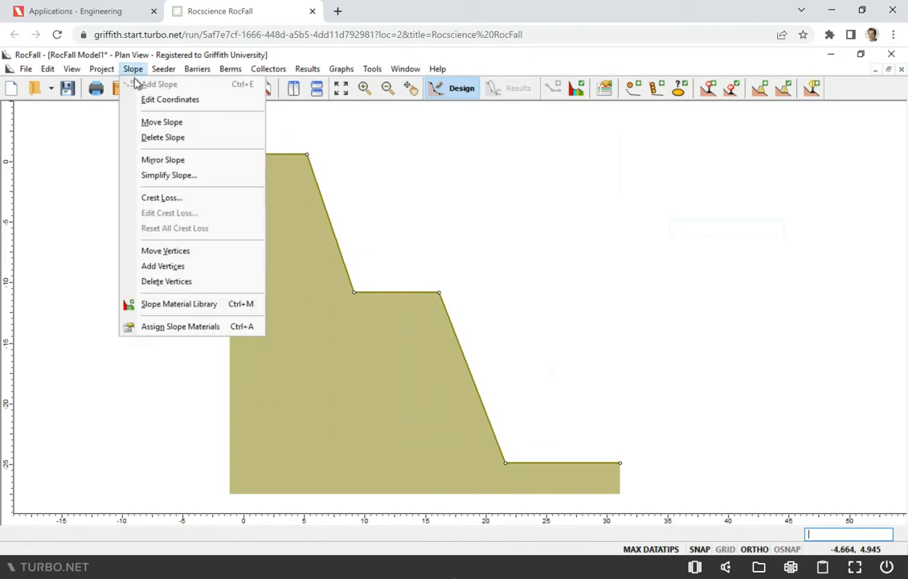
pyautogui.click(523, 305)
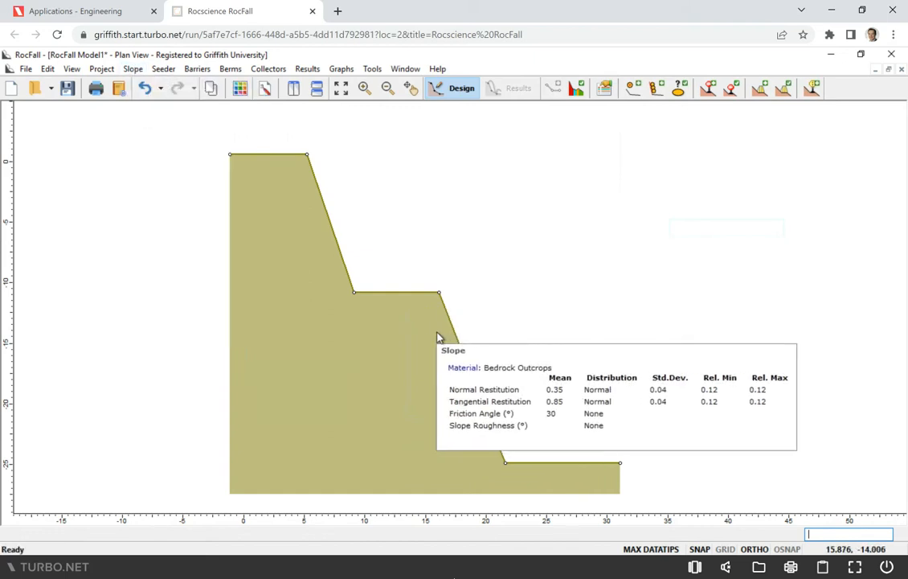
pyautogui.moveTo(404, 332)
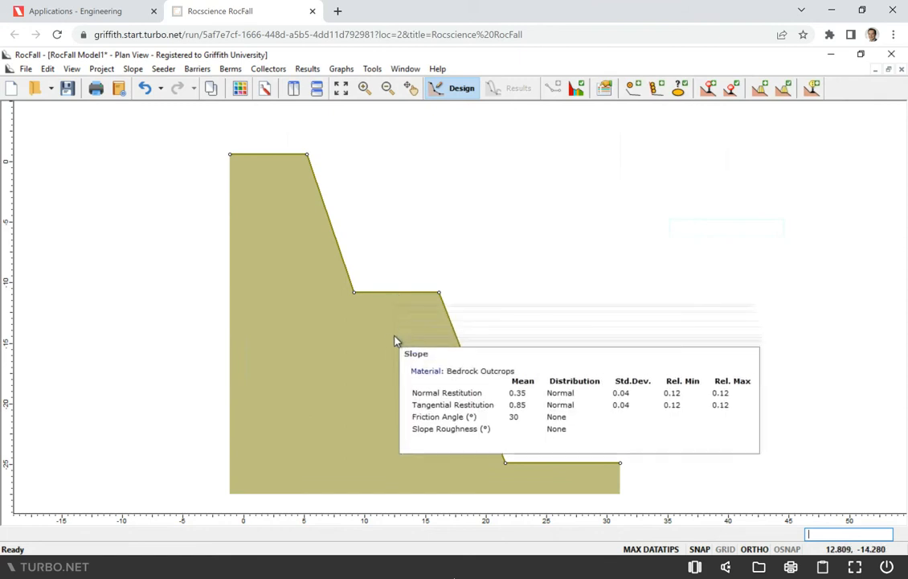
pyautogui.click(133, 70)
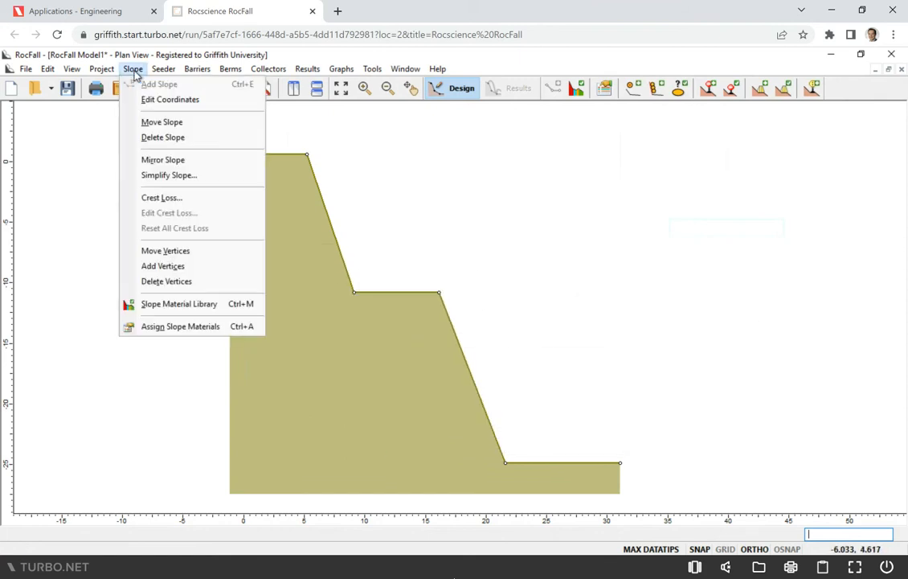
pyautogui.click(180, 326)
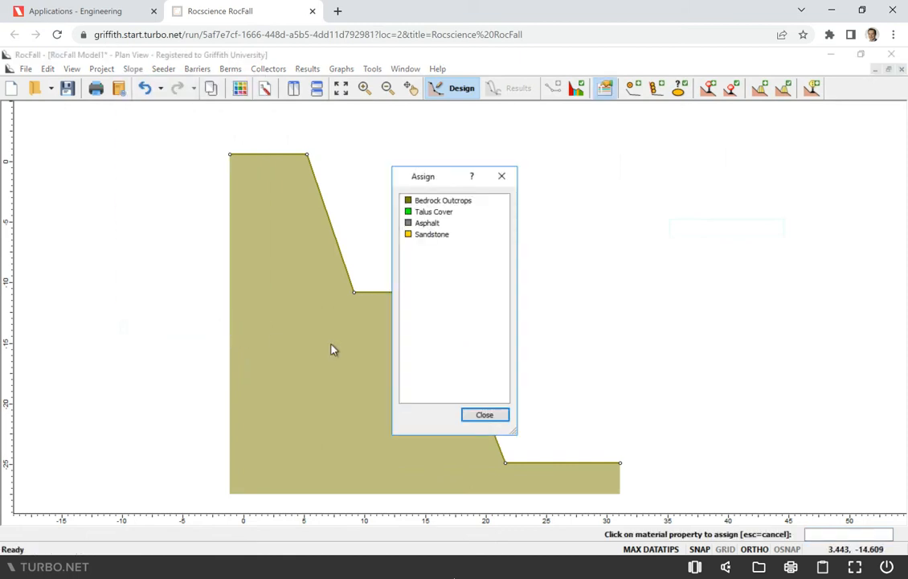
pyautogui.click(435, 234)
pyautogui.click(475, 417)
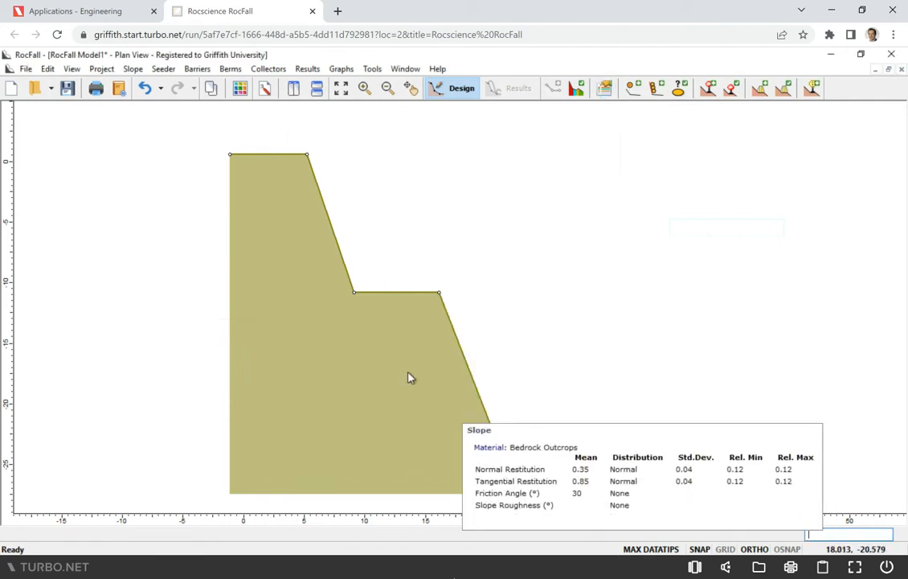
pyautogui.rightClick(402, 296)
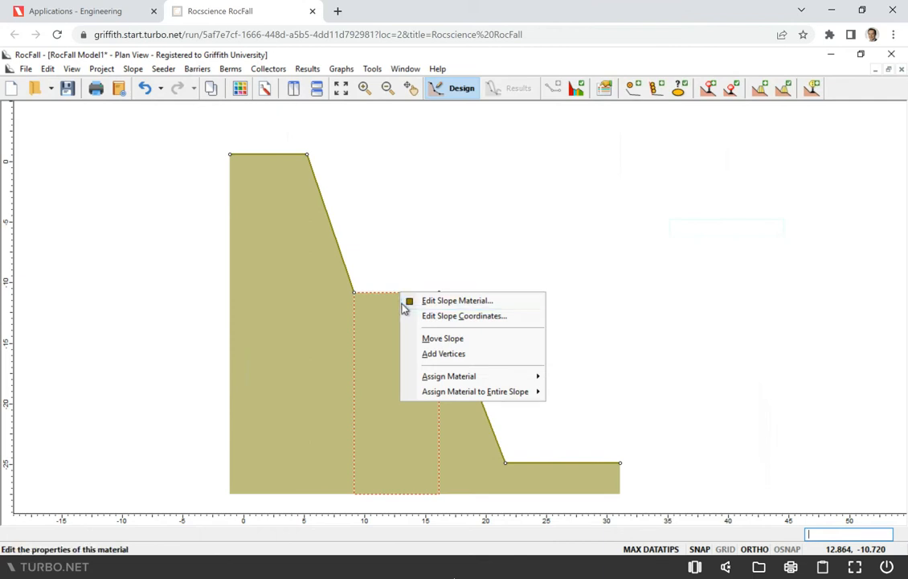
pyautogui.click(325, 306)
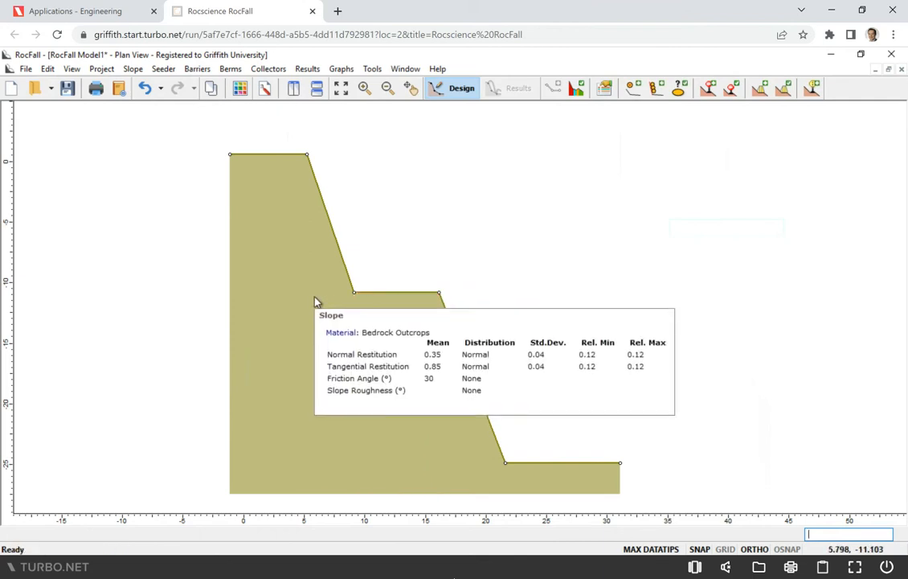
pyautogui.rightClick(315, 299)
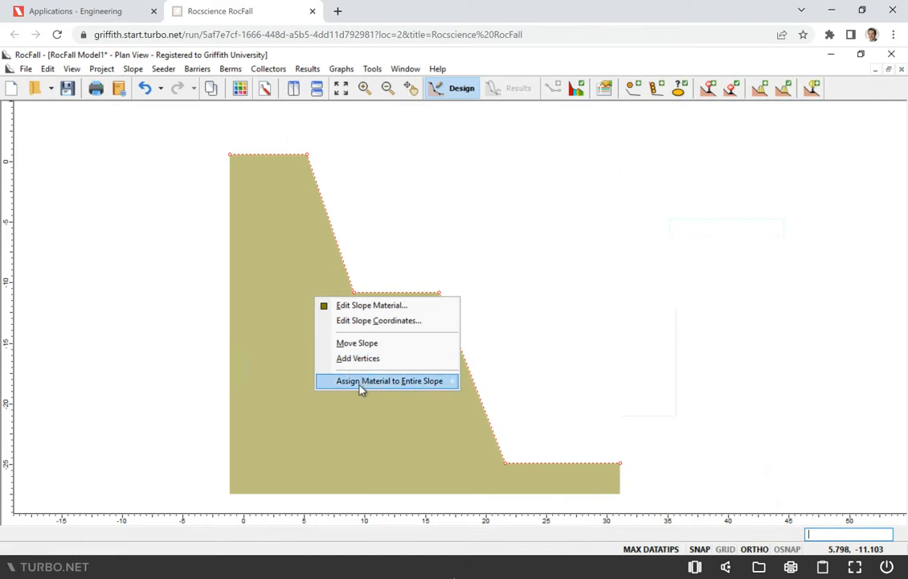
pyautogui.click(282, 266)
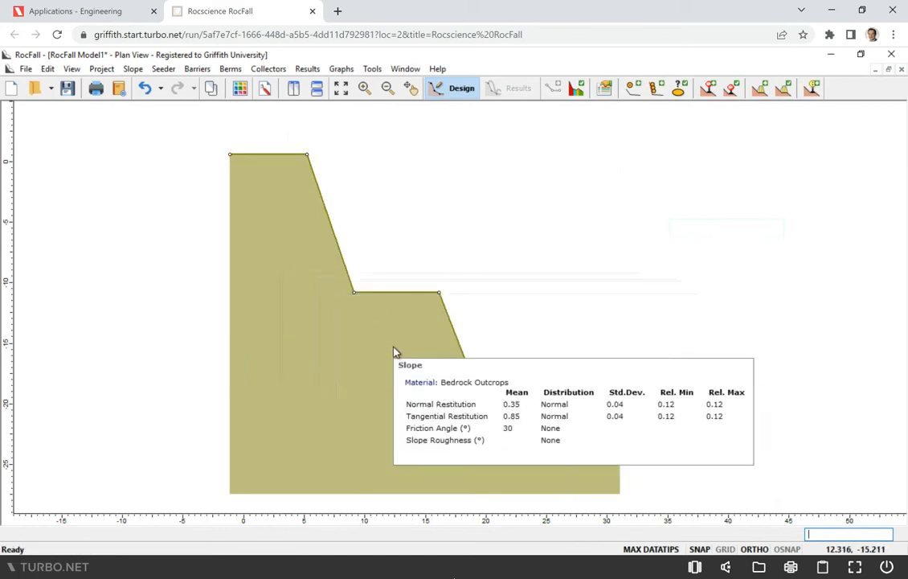
pyautogui.rightClick(394, 351)
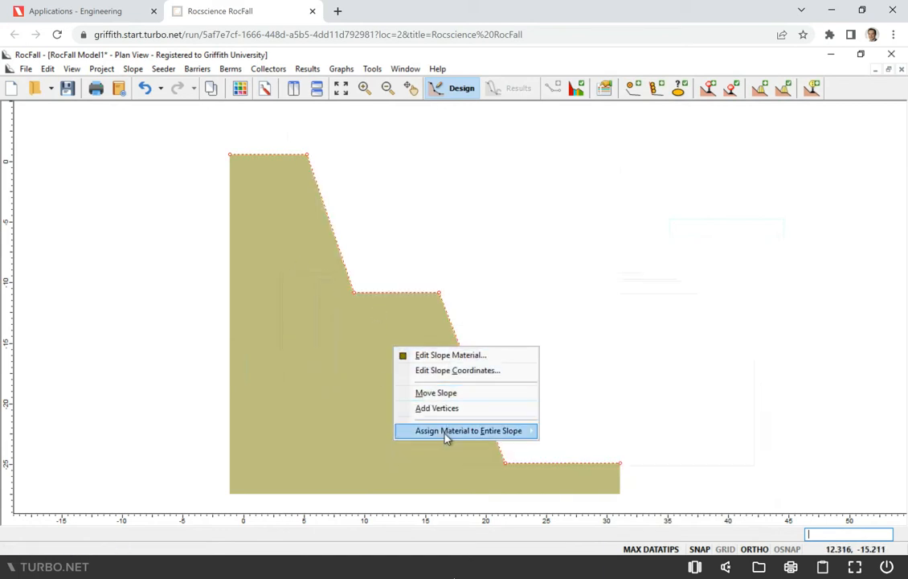
pyautogui.moveTo(447, 434)
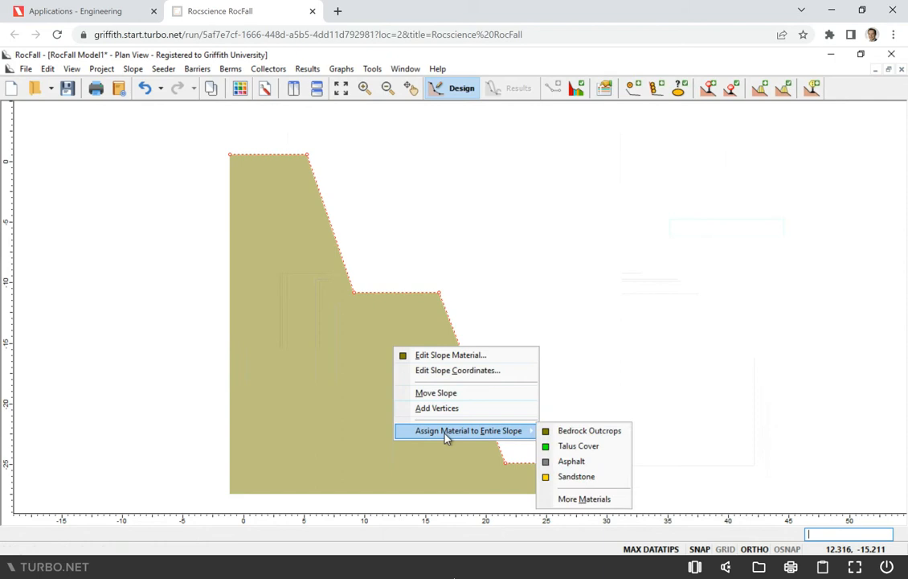
pyautogui.click(334, 349)
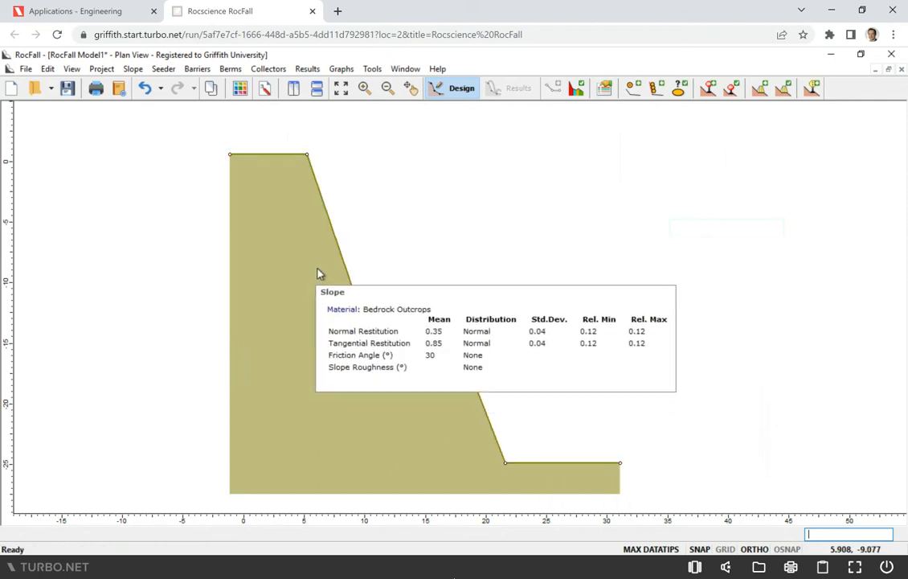
# Assign the Sandstone material to the entire slope
pyautogui.rightClick(332, 252)
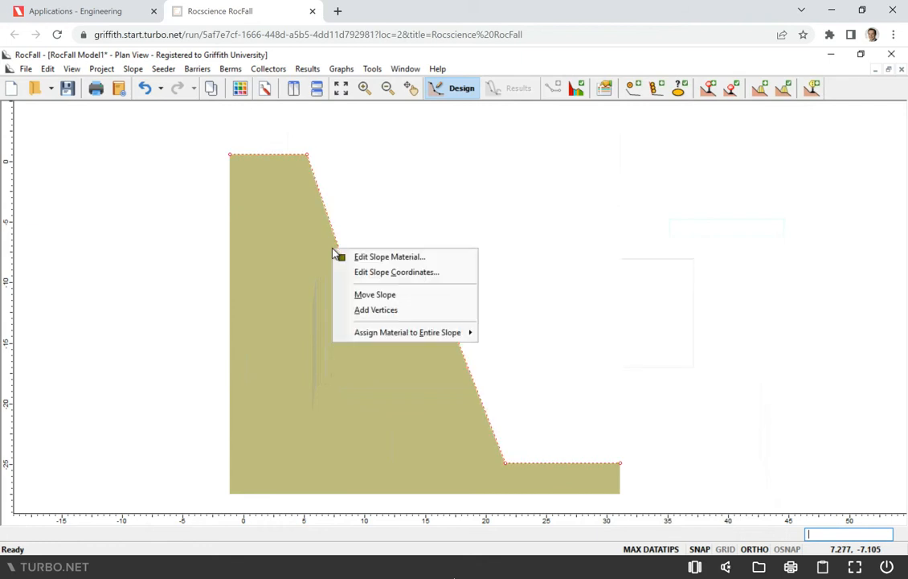
pyautogui.moveTo(391, 339)
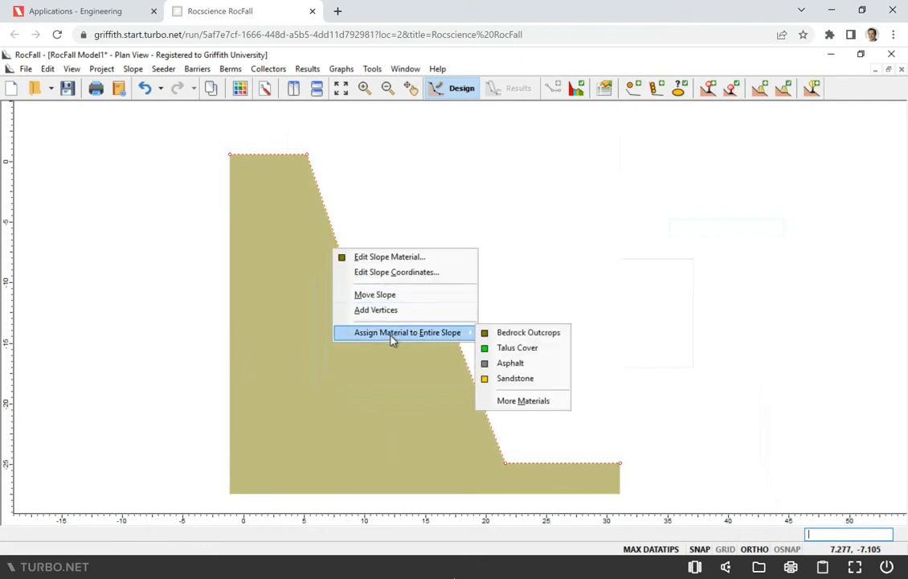
pyautogui.click(515, 380)
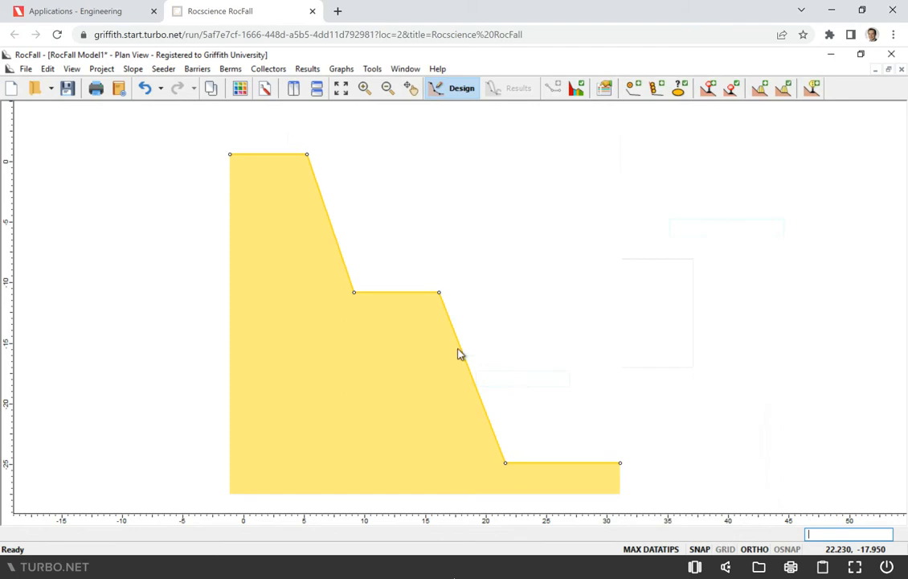
# Assign the Bedrock Outcrops material to the entire slope
pyautogui.rightClick(406, 299)
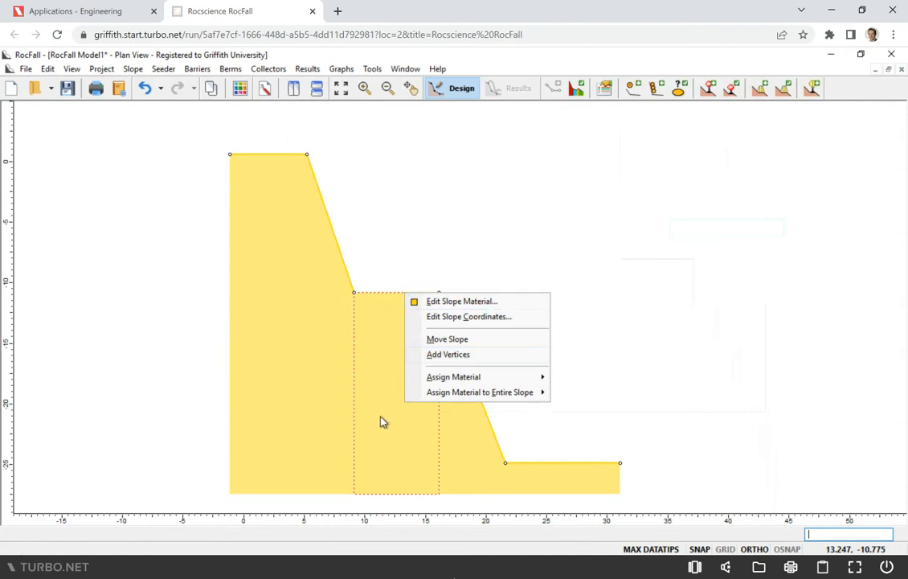
pyautogui.moveTo(459, 397)
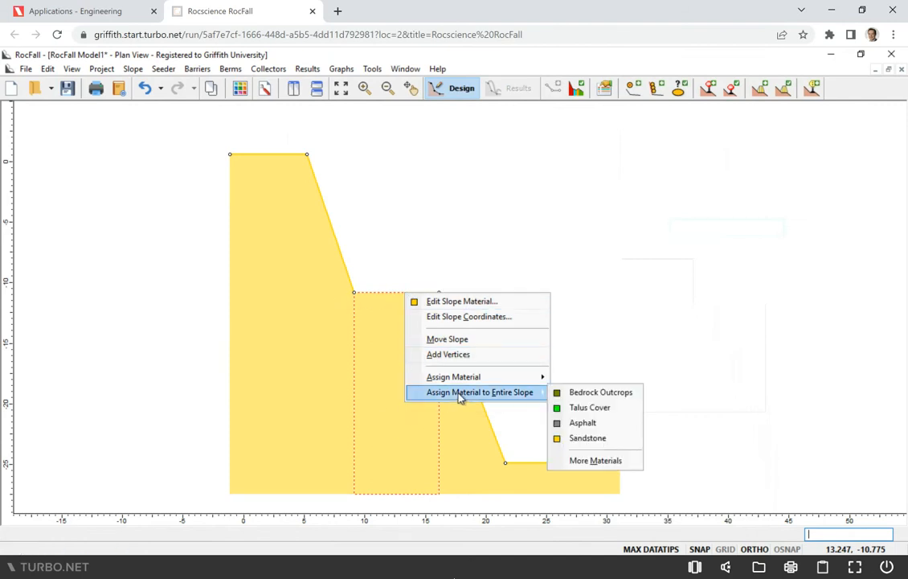
pyautogui.click(567, 394)
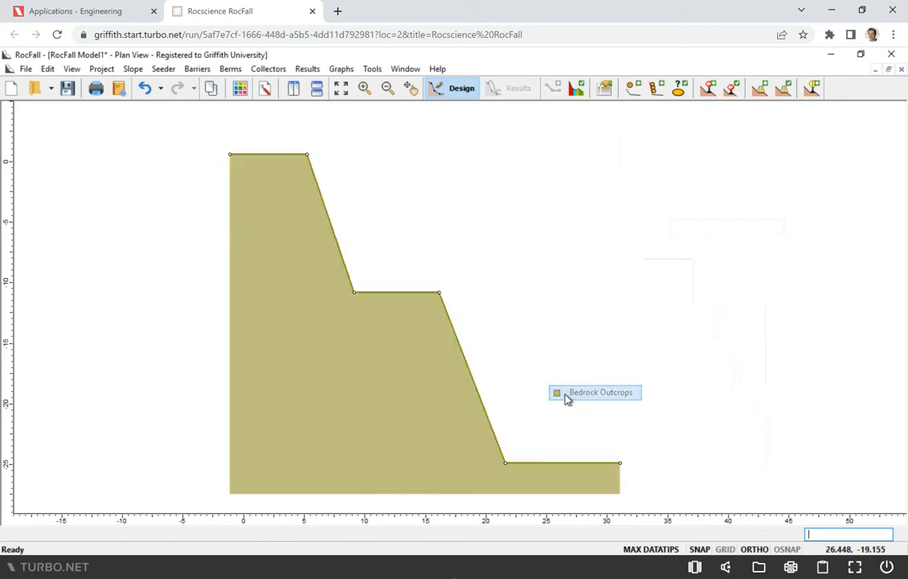
# Assign the Sandstone material only to the middle bench segment of the slope
pyautogui.rightClick(394, 297)
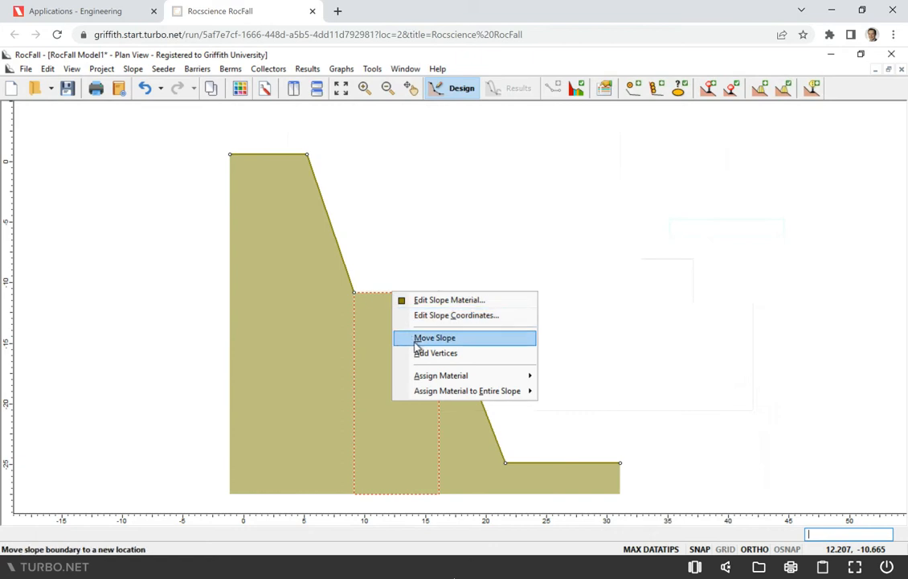
pyautogui.moveTo(439, 381)
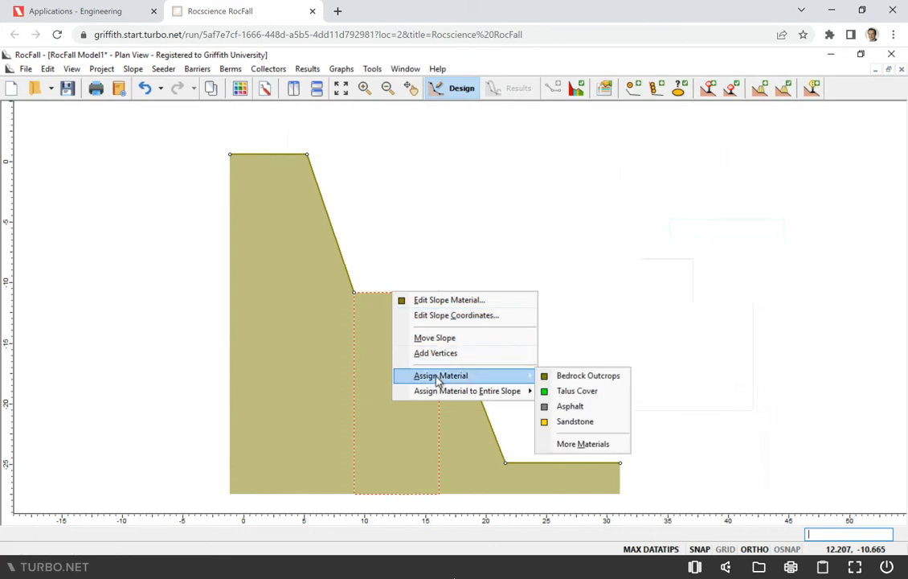
pyautogui.click(574, 420)
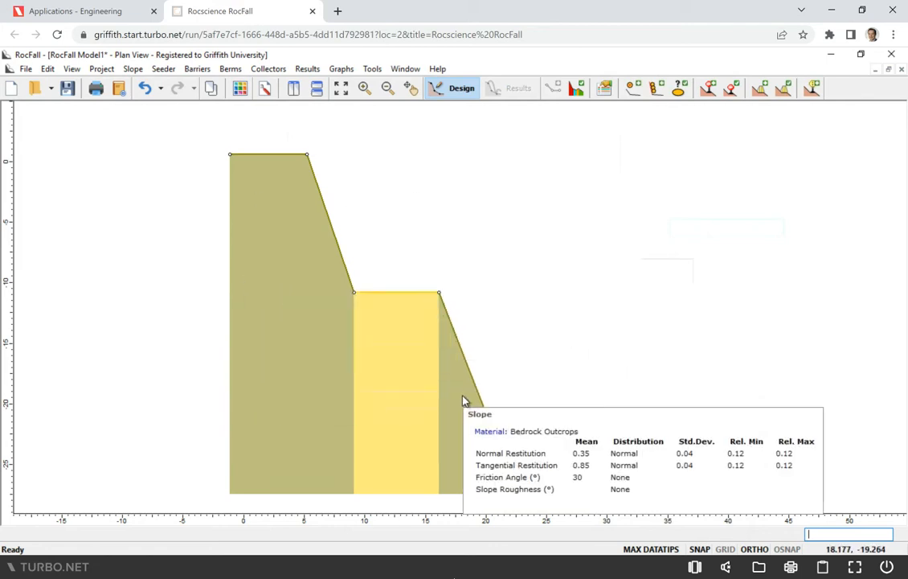
# Replace the mixed materials by assigning Sandstone to the entire slope
pyautogui.moveTo(425, 390)
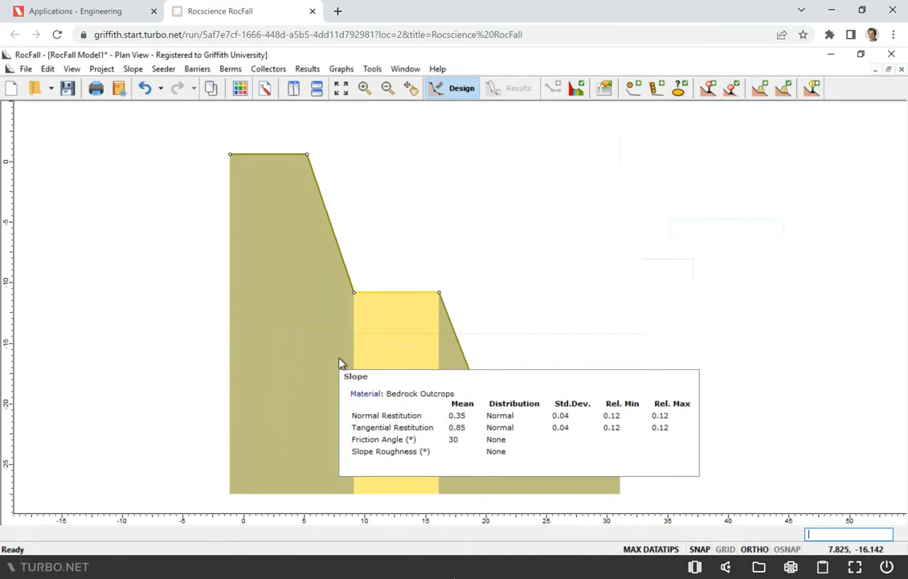
pyautogui.rightClick(301, 285)
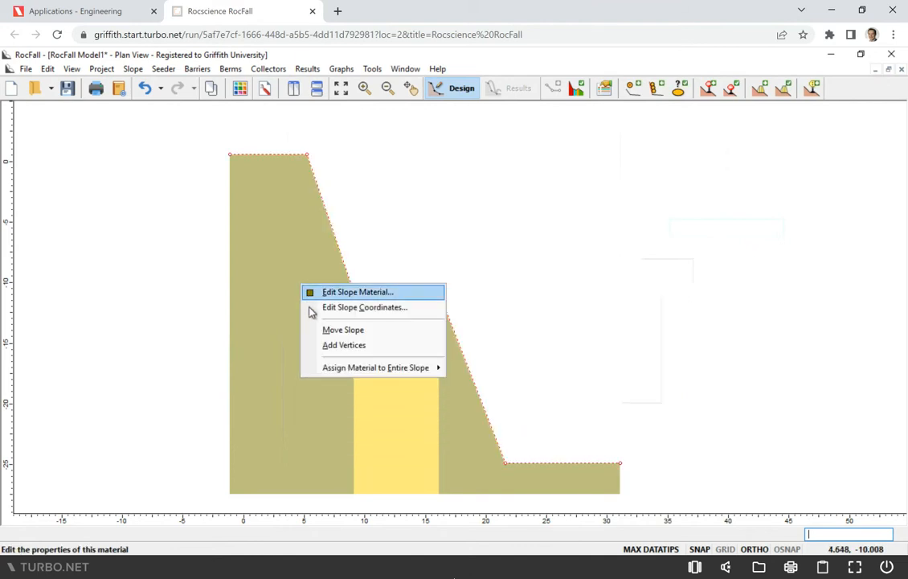
pyautogui.moveTo(441, 368)
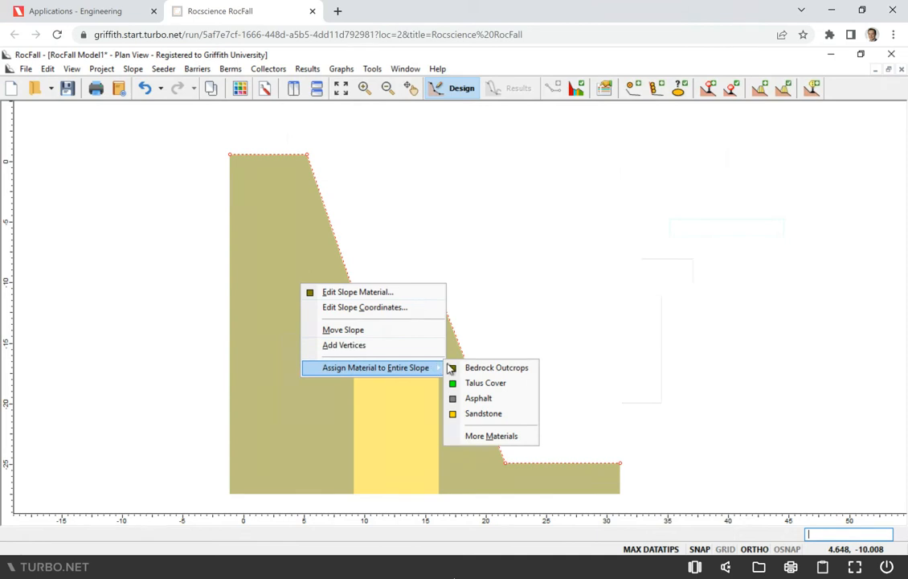
pyautogui.click(473, 415)
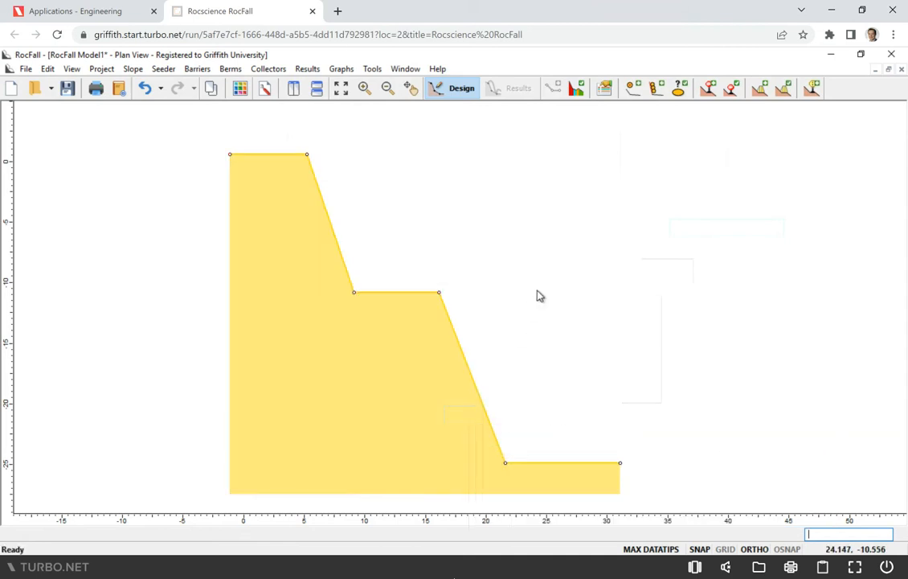
# Add a point seeder at the upper crest vertex (5.250, 0.618) and set its number of rocks to 50
pyautogui.moveTo(308, 211)
pyautogui.moveTo(303, 155)
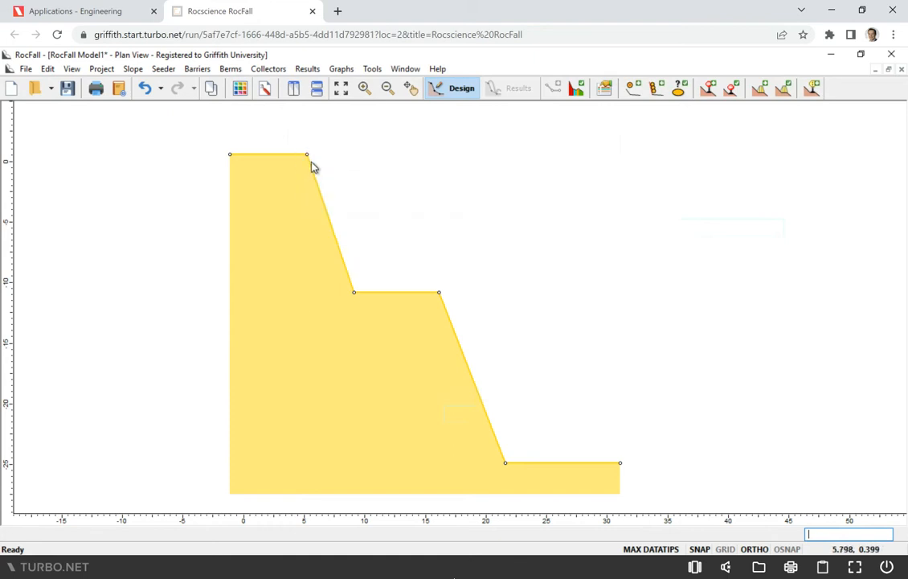
pyautogui.click(162, 70)
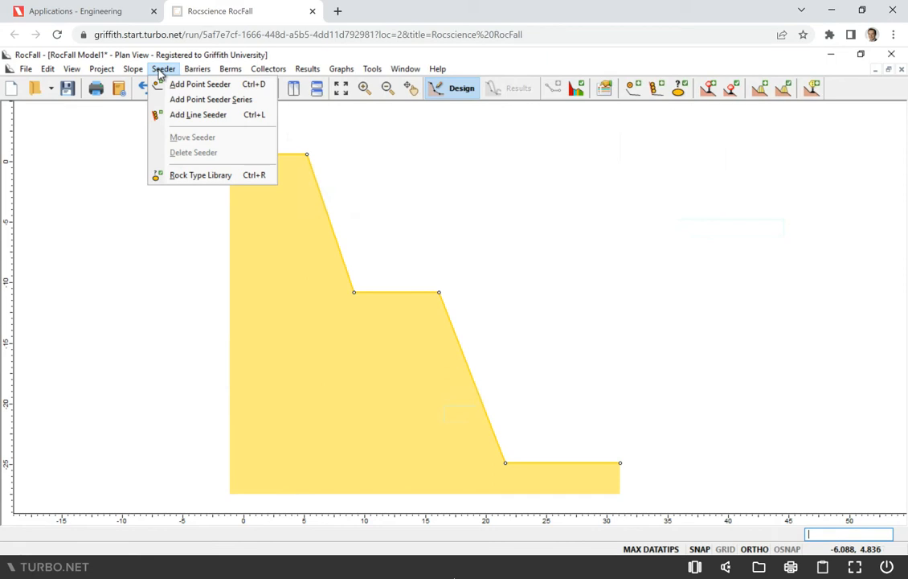
pyautogui.click(181, 84)
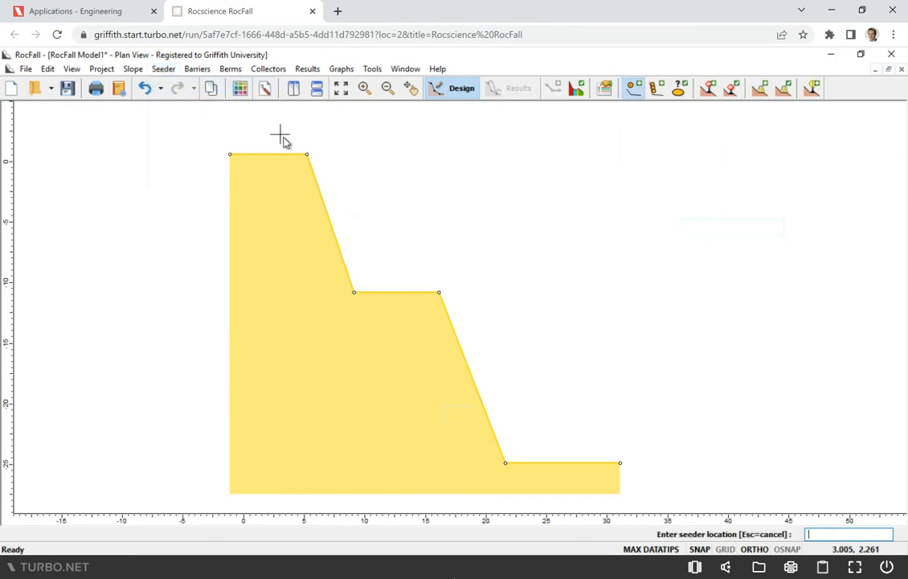
pyautogui.click(307, 155)
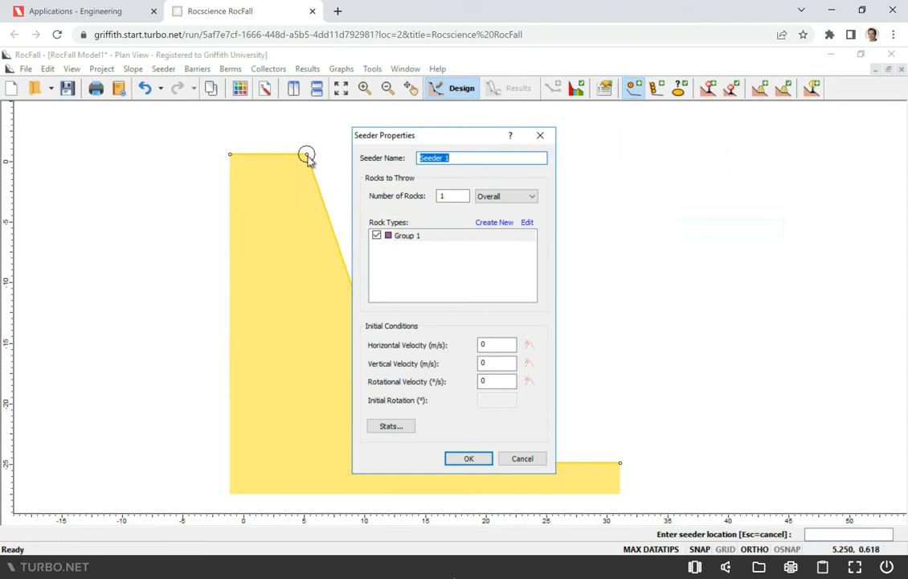
pyautogui.doubleClick(456, 196)
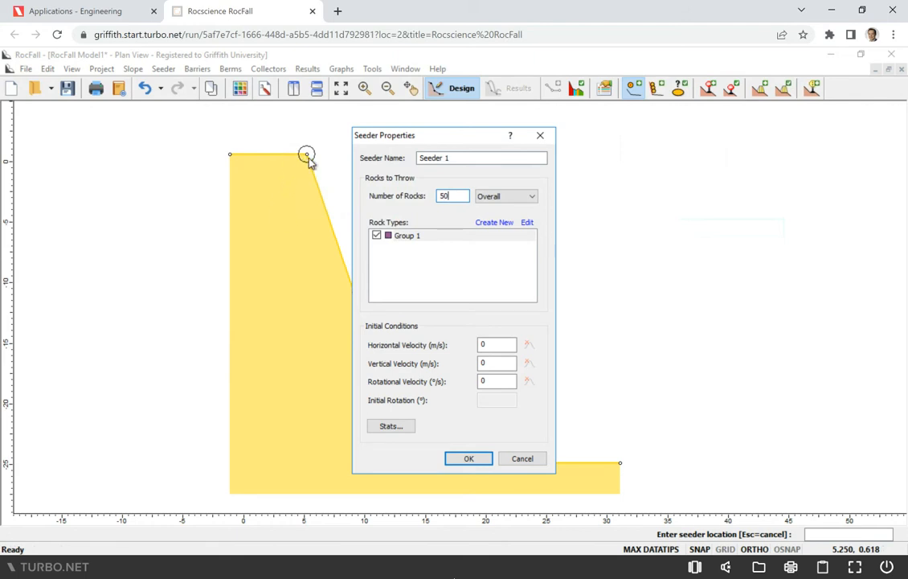
# Set the seeder's initial horizontal velocity to 1.5 m/s
pyautogui.click(485, 344)
pyautogui.doubleClick(485, 345)
pyautogui.write('1.5')
# Give the seeder's horizontal velocity a Normal distribution with standard deviation 0.25 and relative limits of 3x std. dev., and accept the seeder
pyautogui.click(528, 346)
pyautogui.click(498, 268)
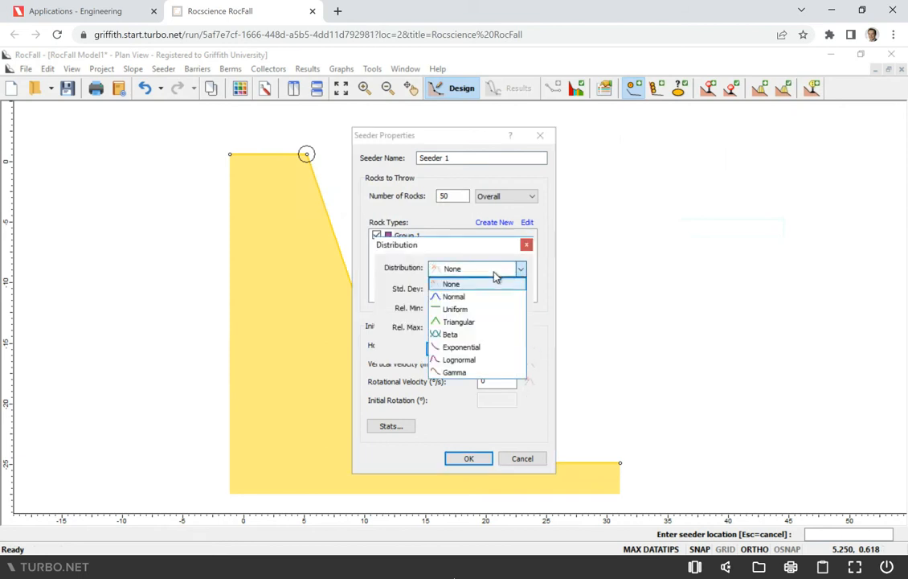
pyautogui.click(482, 298)
pyautogui.doubleClick(466, 288)
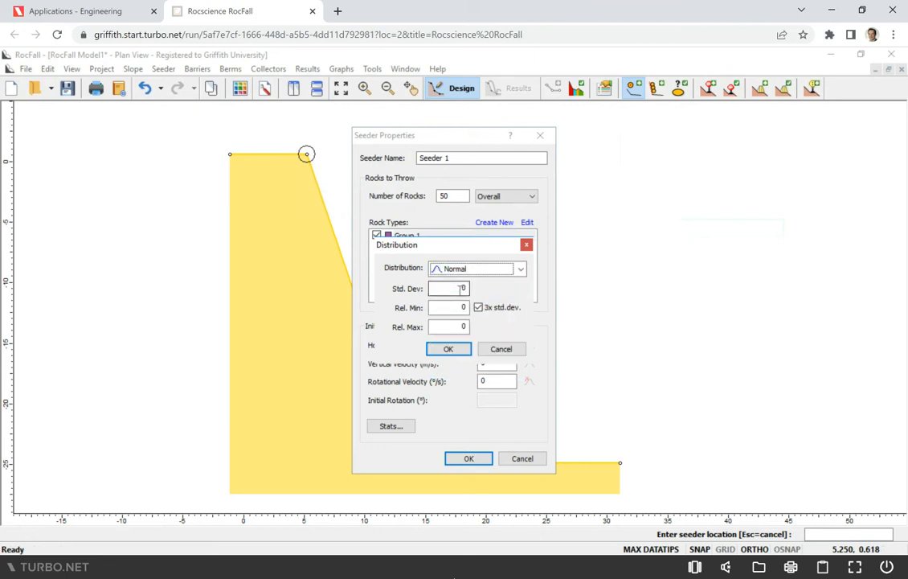
pyautogui.write('0.25')
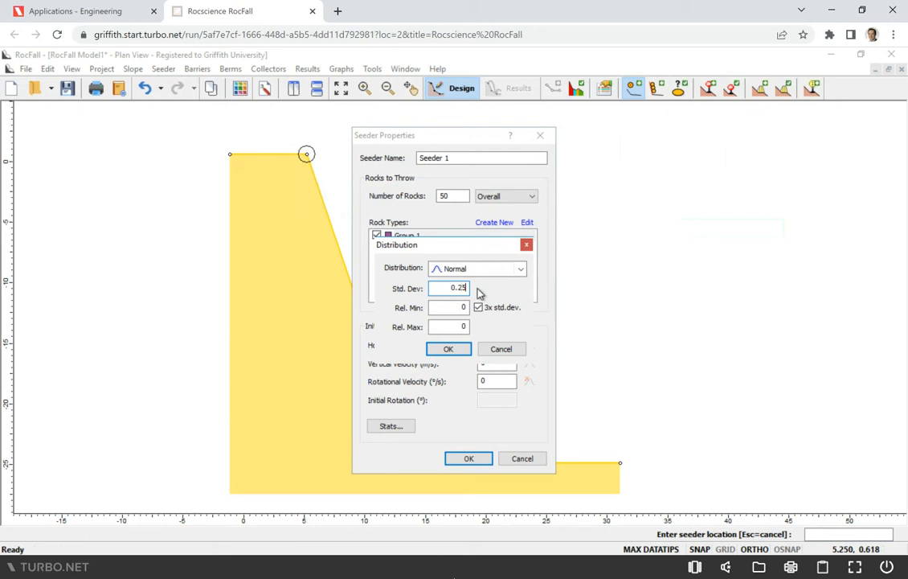
pyautogui.click(492, 311)
pyautogui.click(449, 349)
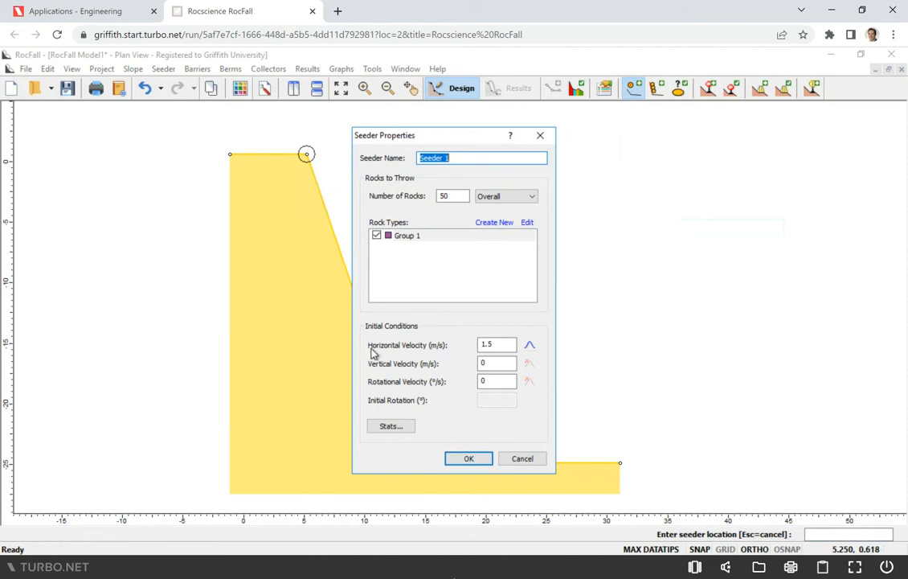
pyautogui.click(466, 460)
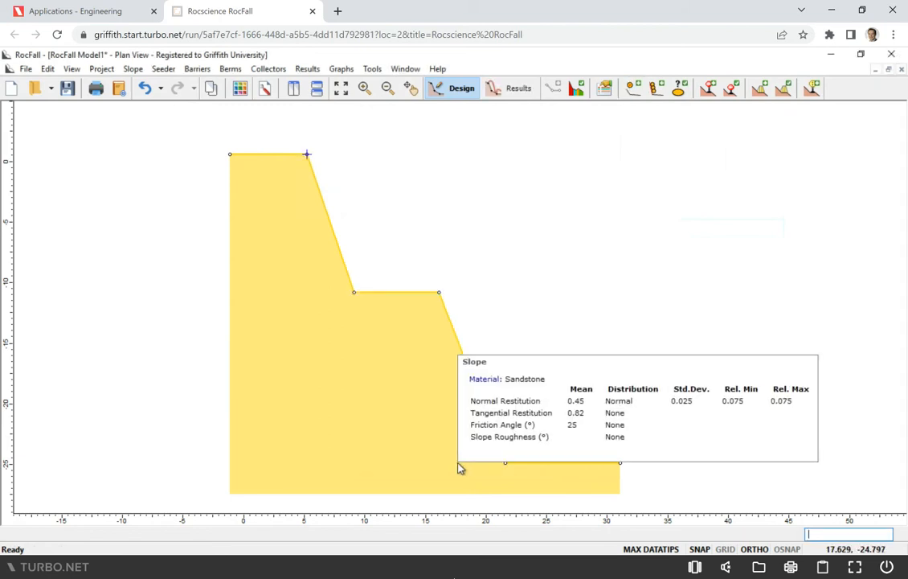
# Set the density of rock type Group 1 to the library value for Basalt, 2768 kg/m3
pyautogui.moveTo(320, 162)
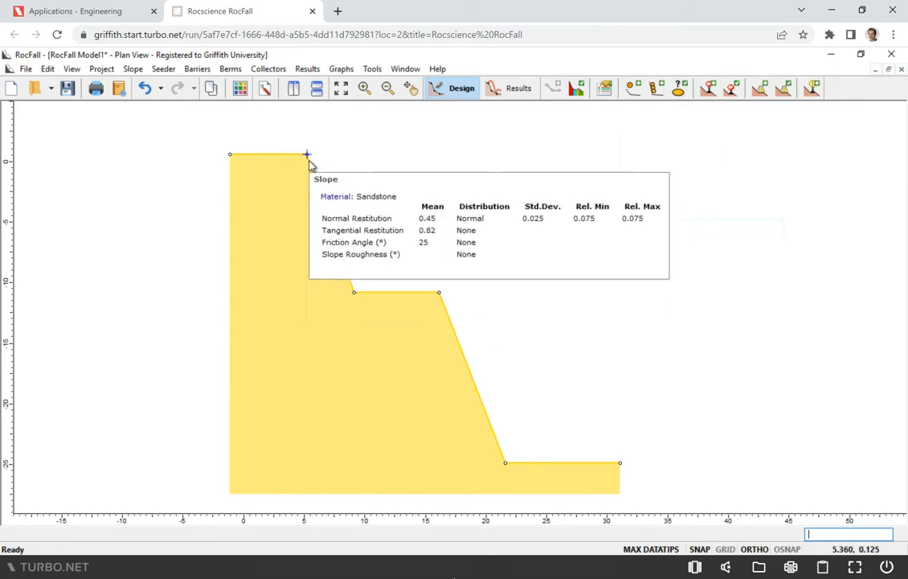
pyautogui.click(163, 69)
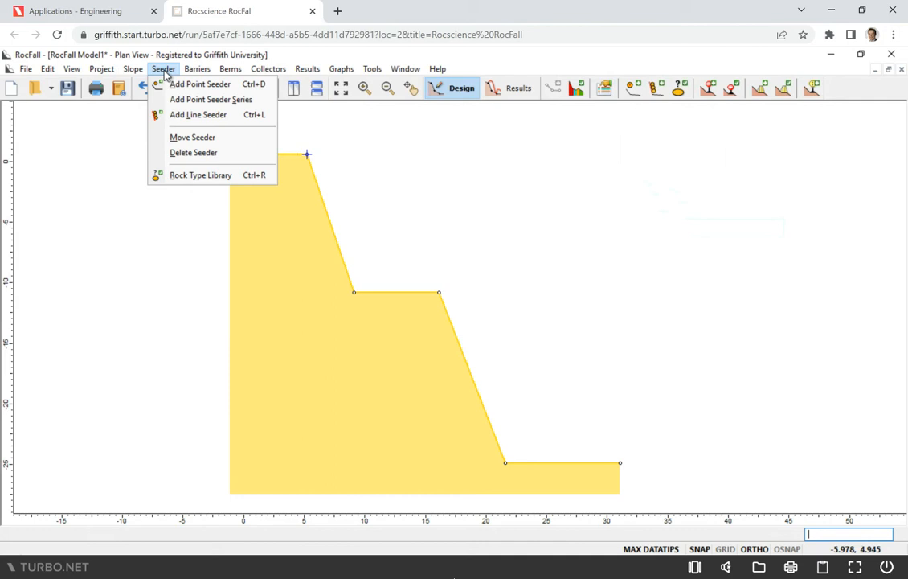
pyautogui.click(188, 175)
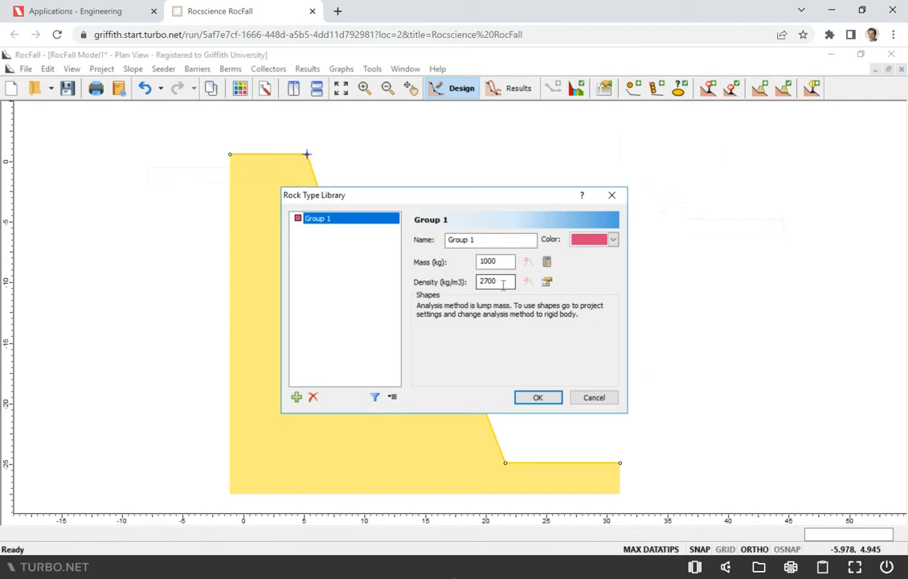
pyautogui.click(548, 283)
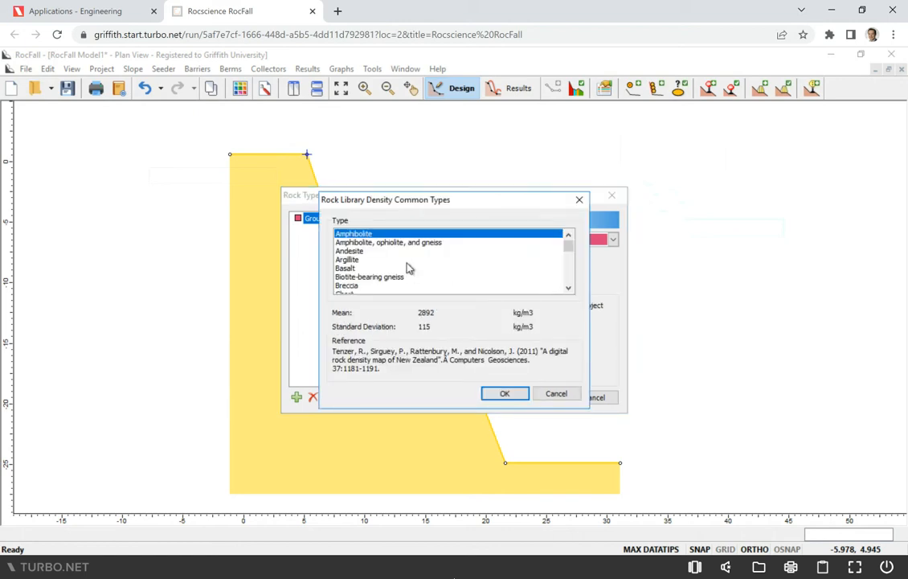
pyautogui.scroll(-1, 407, 267)
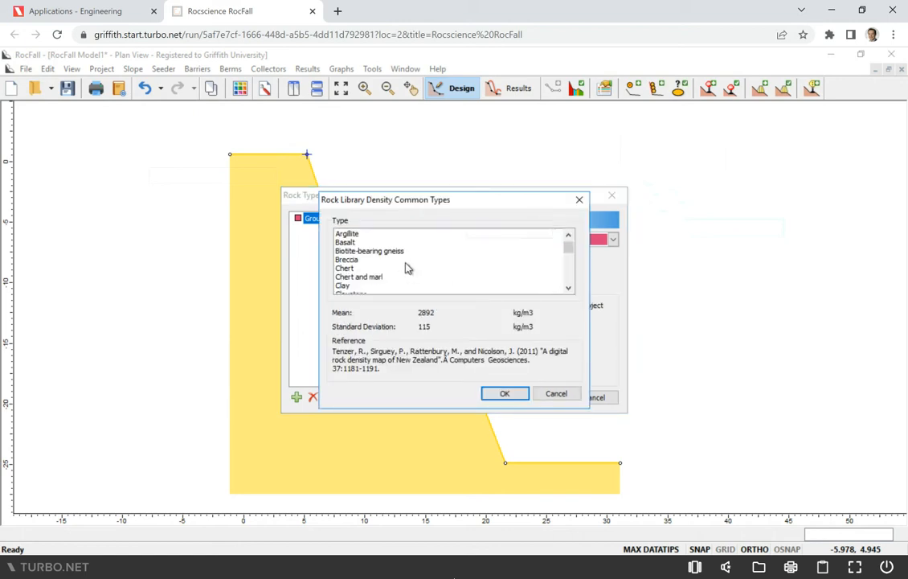
pyautogui.click(345, 243)
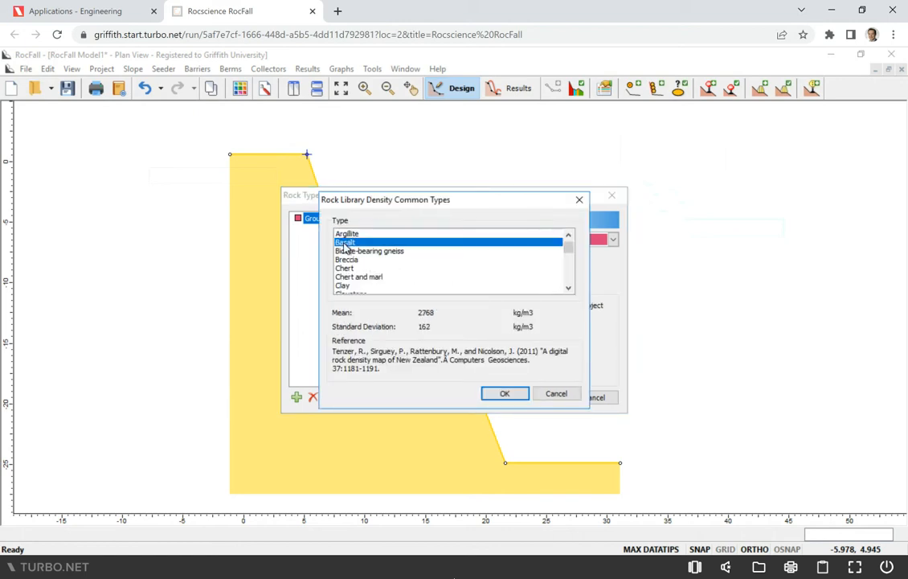
pyautogui.click(501, 394)
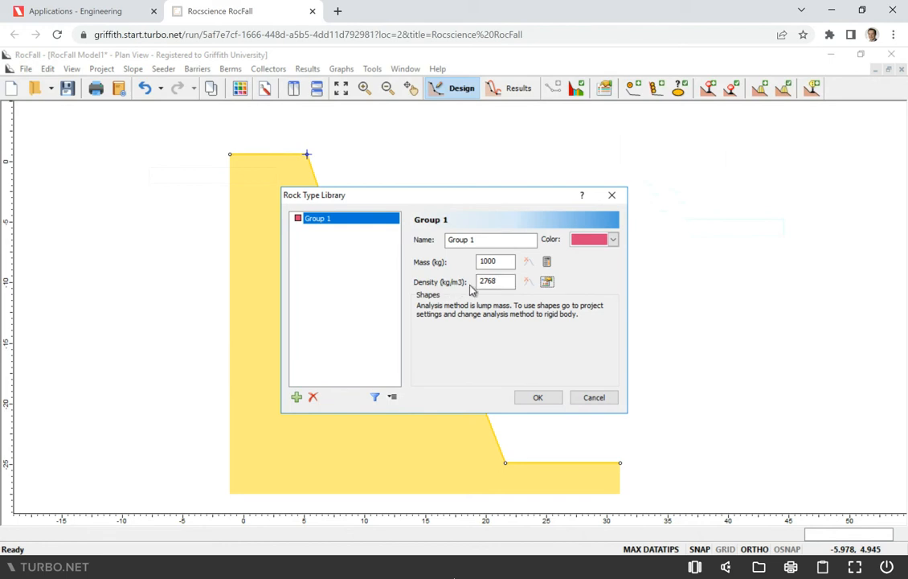
# Give Group 1's density a Normal distribution with standard deviation 162 and relative minimum and maximum of 486 (3x std. dev.)
pyautogui.click(528, 281)
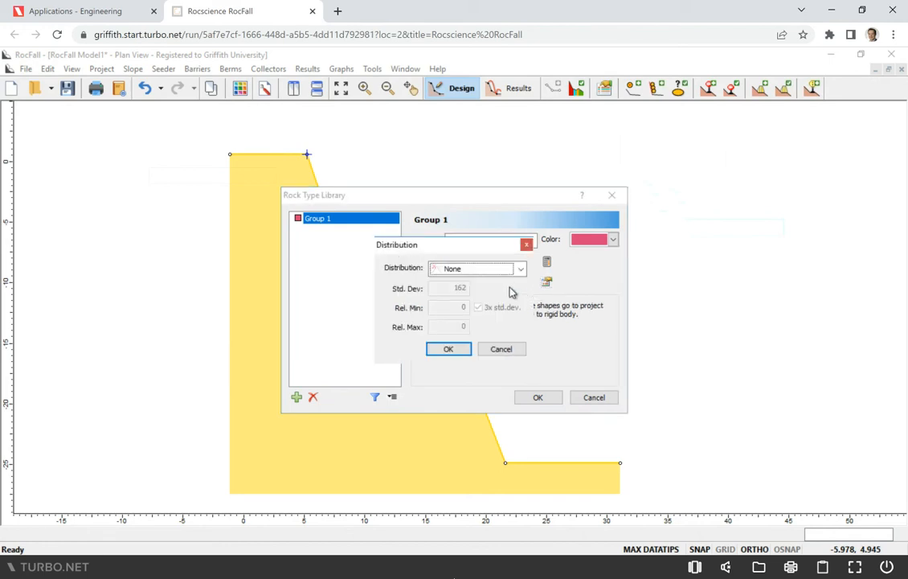
pyautogui.click(502, 277)
pyautogui.click(488, 296)
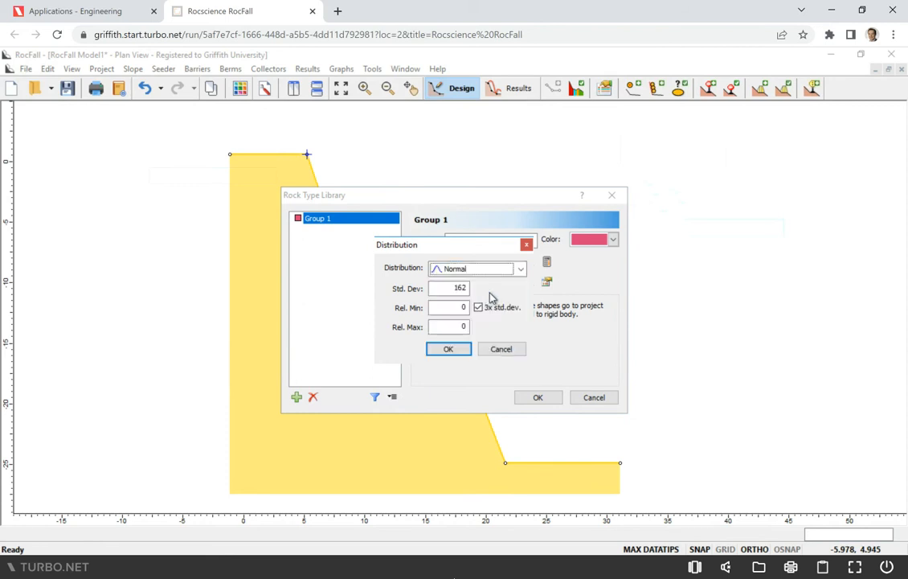
pyautogui.click(489, 310)
pyautogui.click(490, 312)
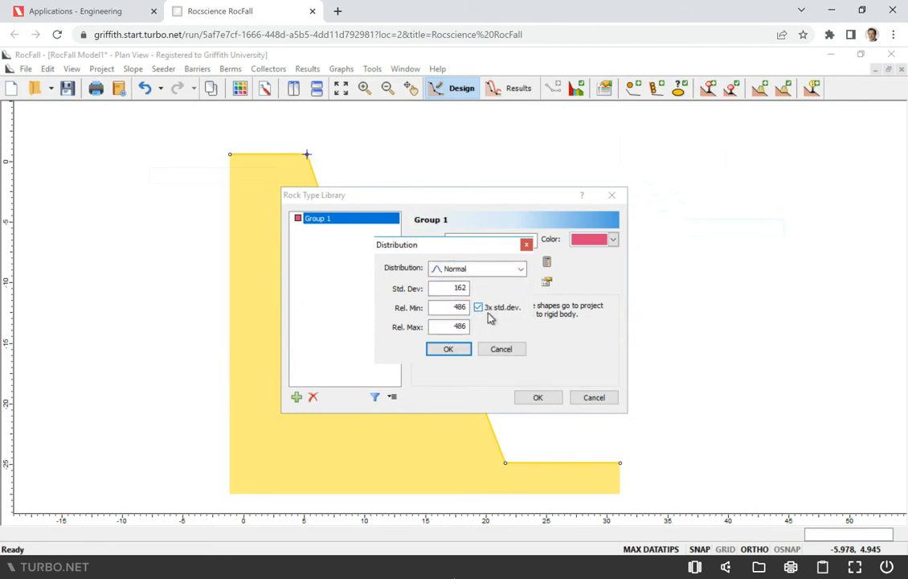
pyautogui.click(450, 351)
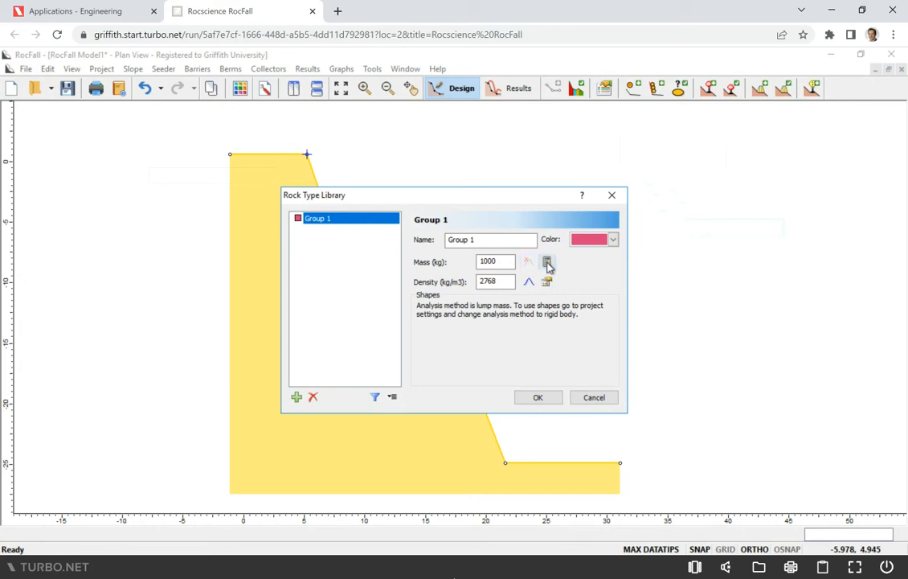
# Calculate Group 1's mass from a sphere with a radius of 0.5 m
pyautogui.click(548, 266)
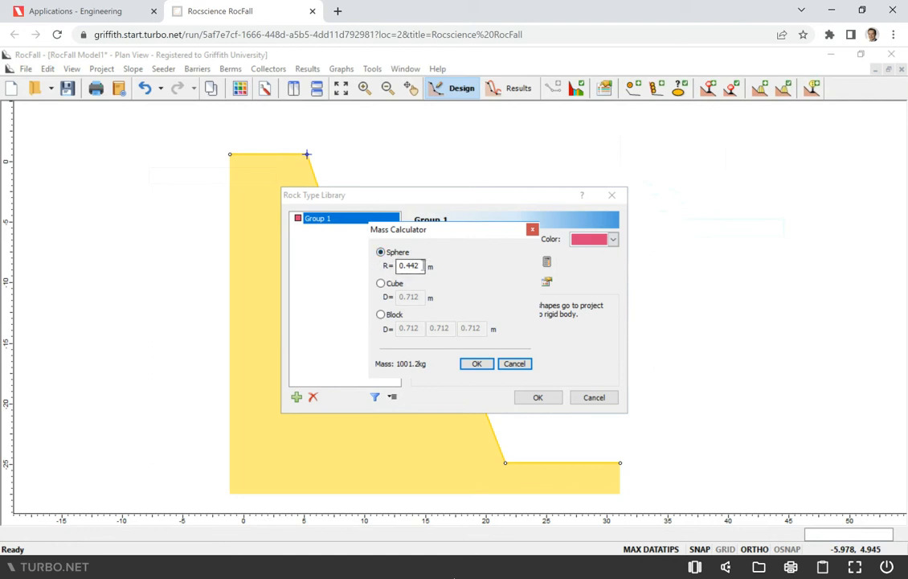
pyautogui.moveTo(423, 266); pyautogui.dragTo(396, 272)
pyautogui.write('0.5')
pyautogui.click(476, 364)
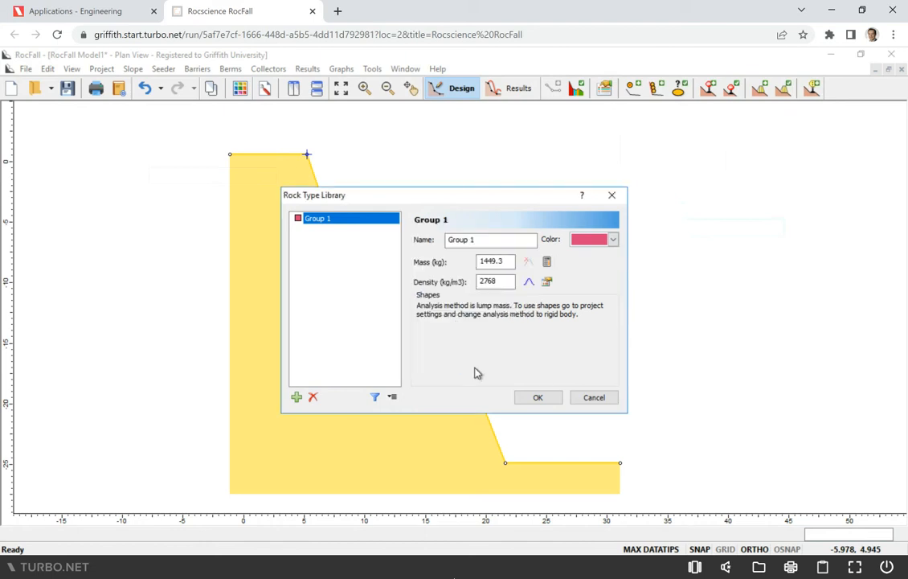
# Give Group 1's mass a Normal distribution with standard deviation 5 and 3x std. dev. limits, and save the rock type
pyautogui.click(531, 272)
pyautogui.click(566, 303)
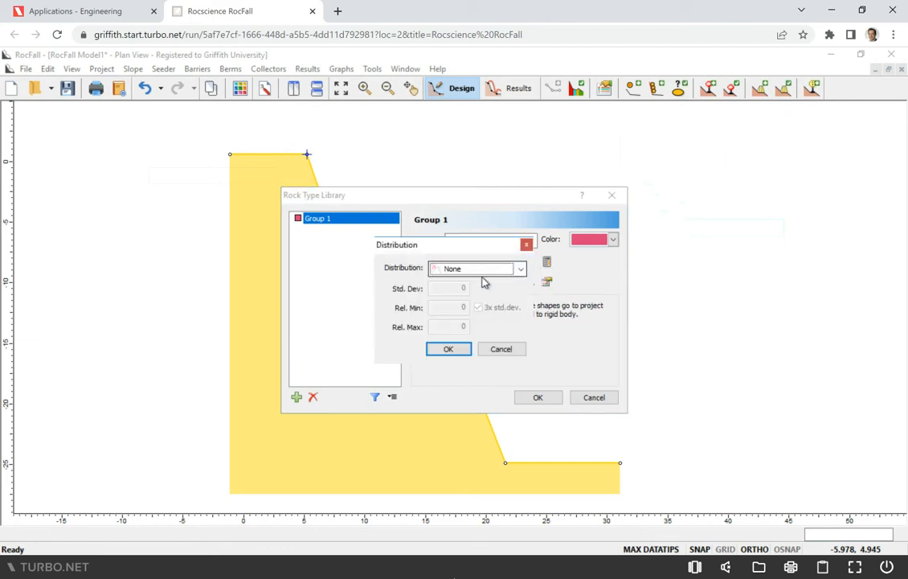
pyautogui.click(485, 273)
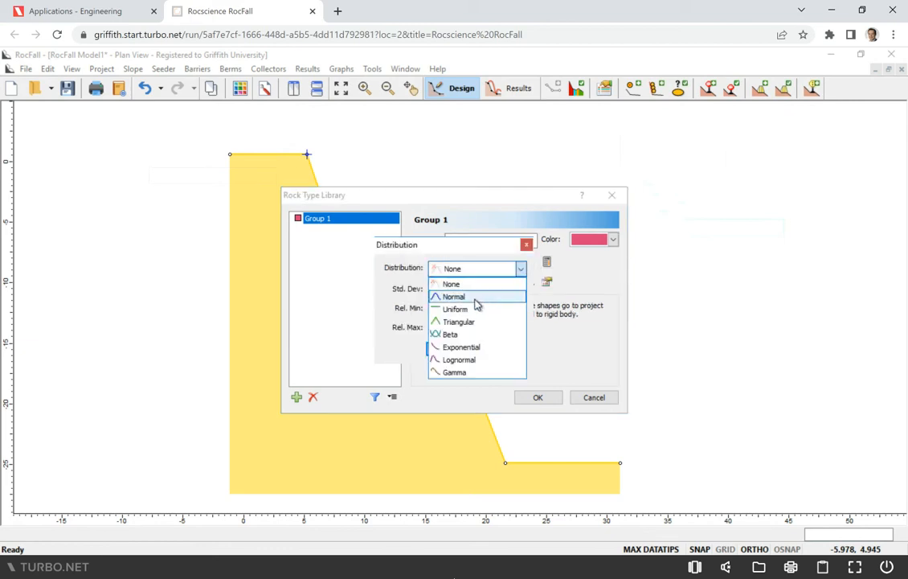
pyautogui.click(476, 298)
pyautogui.doubleClick(464, 288)
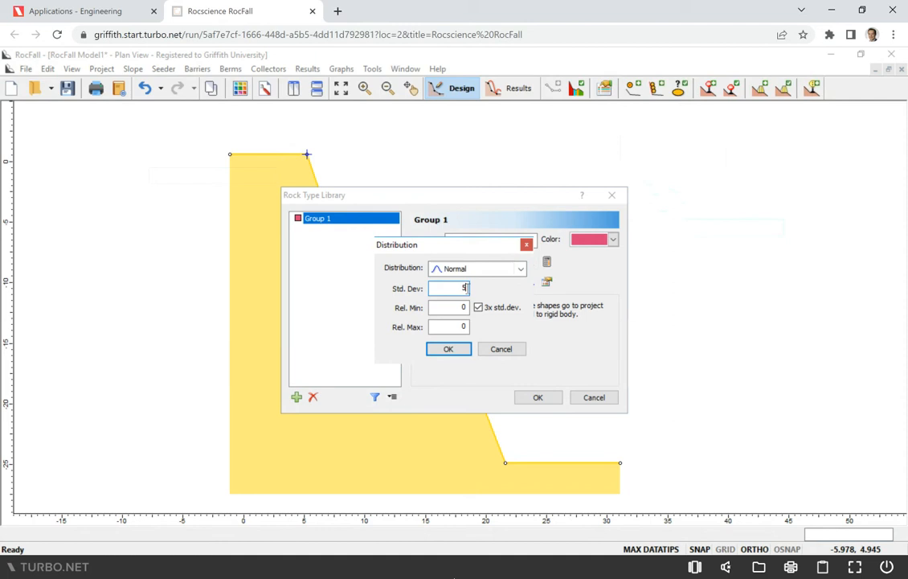
pyautogui.click(495, 312)
pyautogui.click(498, 310)
pyautogui.click(448, 349)
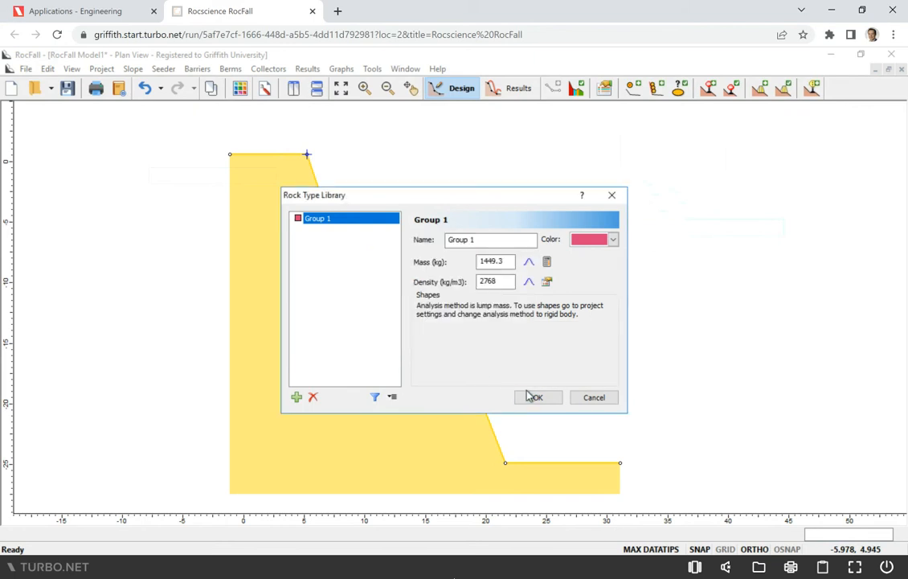
pyautogui.click(536, 397)
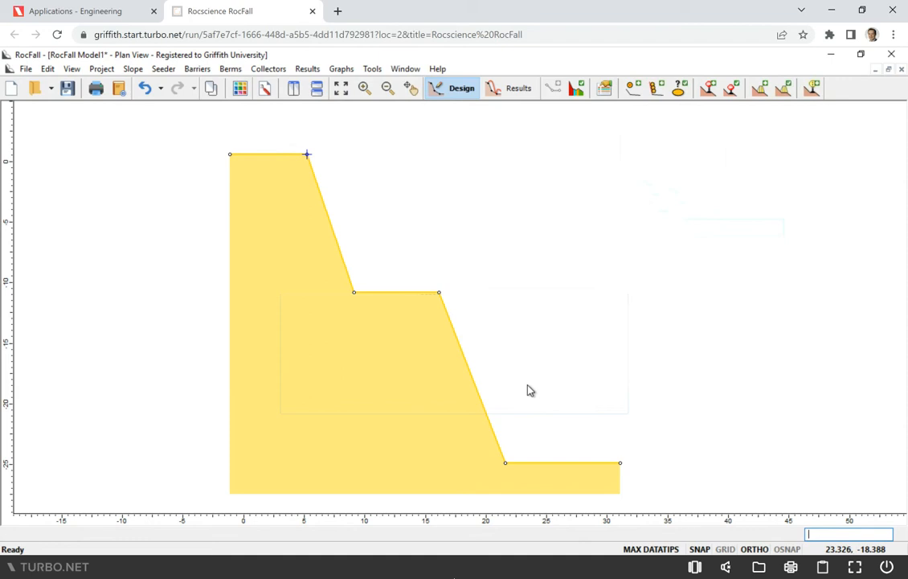
# Compute the rockfall results and inspect the rock paths on the slope, the middle bench and the toe
pyautogui.click(518, 90)
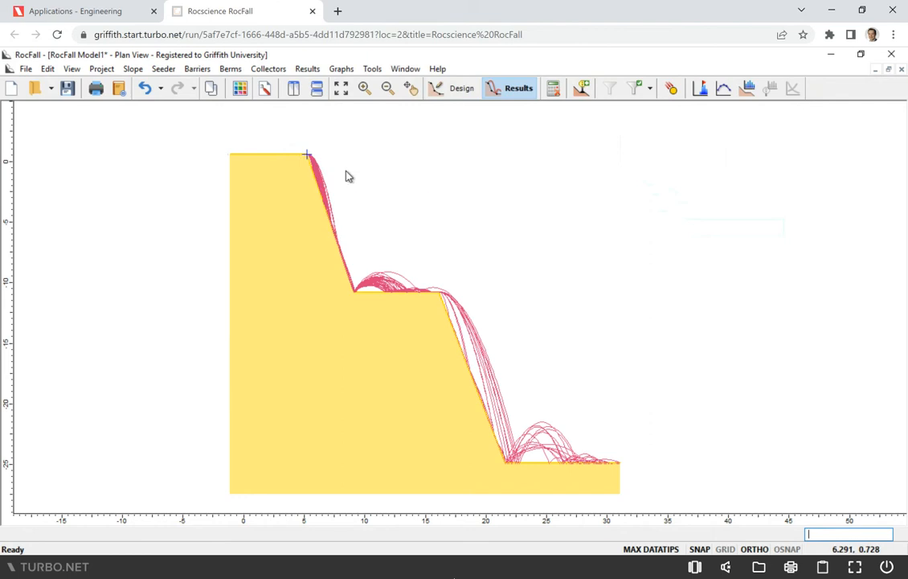
pyautogui.moveTo(361, 302)
pyautogui.moveTo(410, 297)
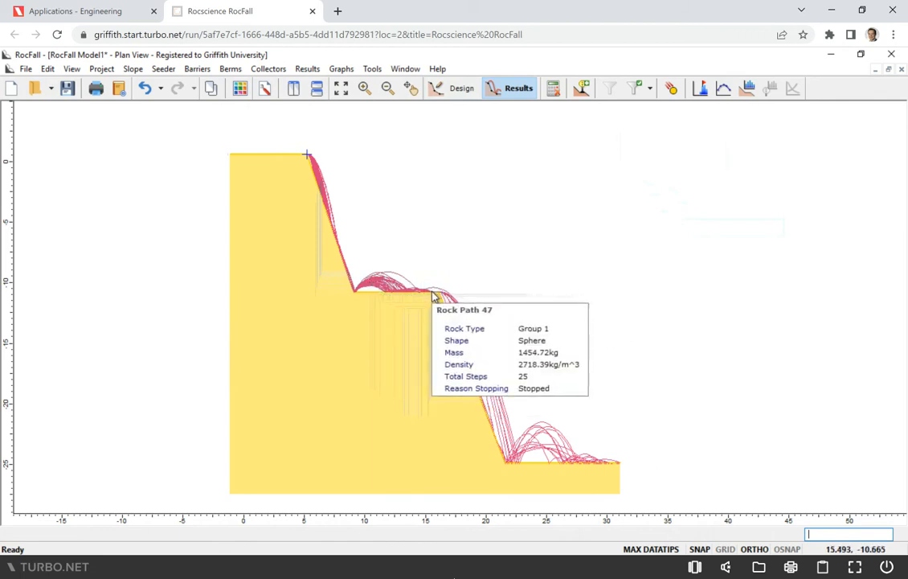
pyautogui.moveTo(576, 456)
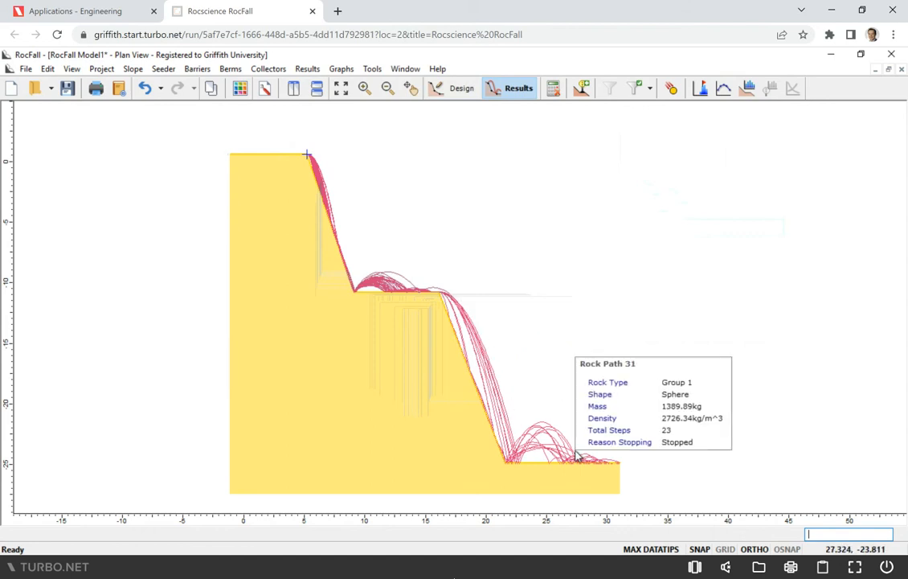
# Plot the endpoint locations of all rock paths by number of rocks in 50 bins, examine the distribution, and close the chart
pyautogui.click(348, 71)
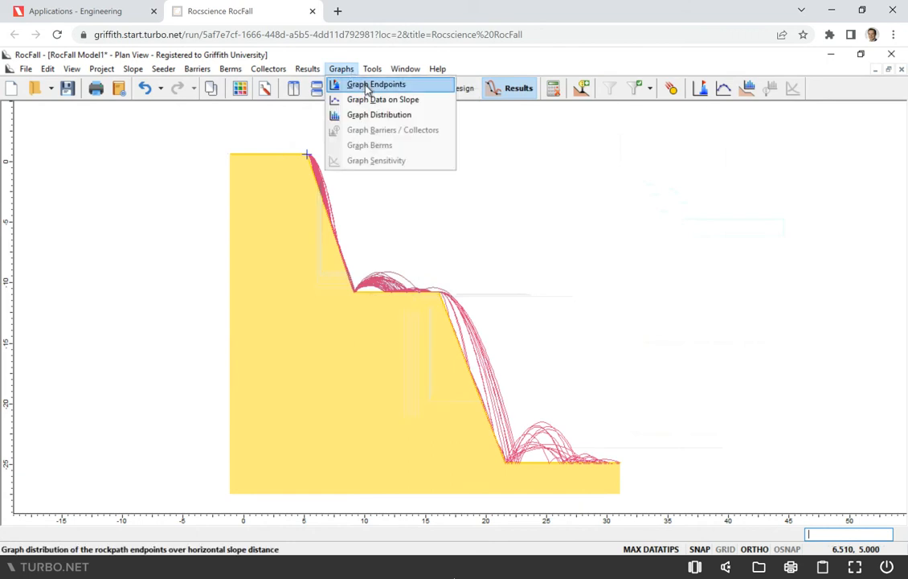
pyautogui.click(367, 90)
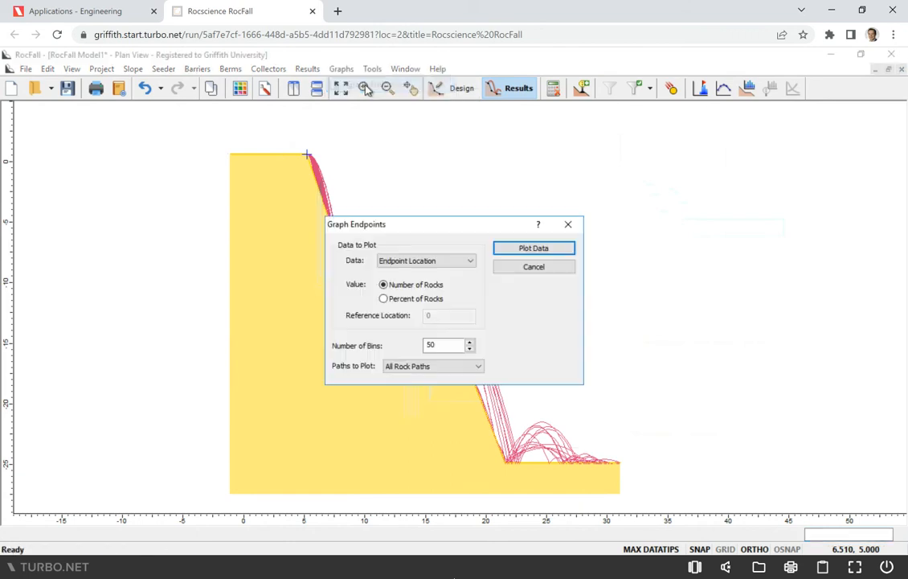
pyautogui.click(534, 250)
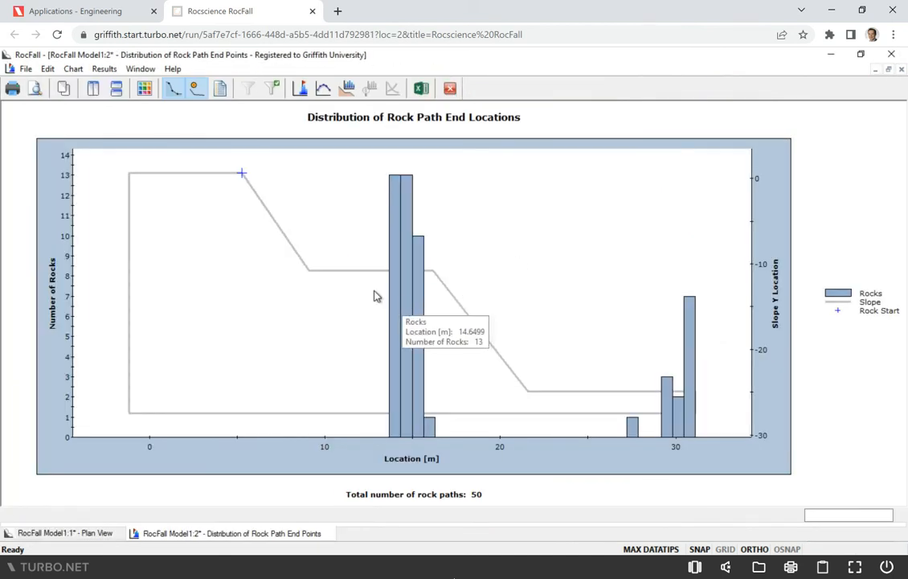
pyautogui.moveTo(388, 271)
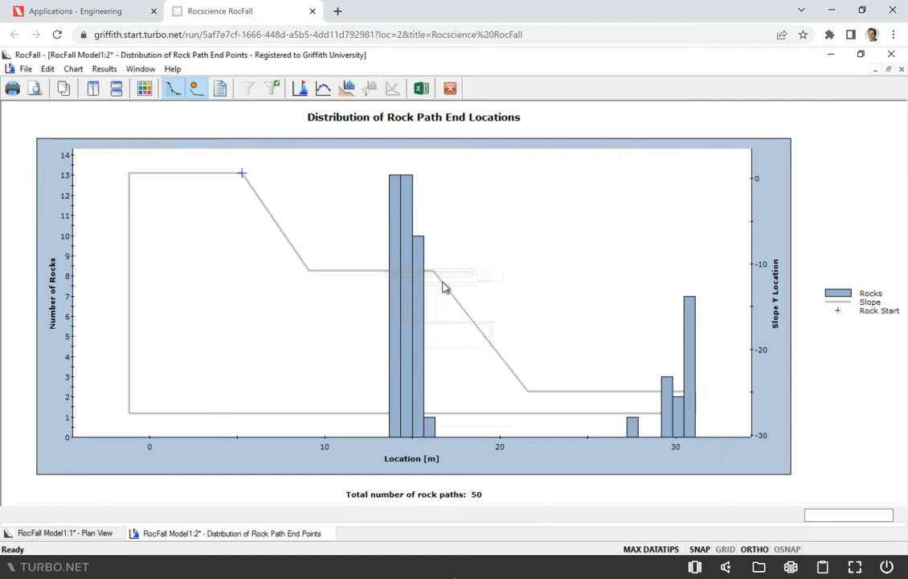
pyautogui.moveTo(678, 396)
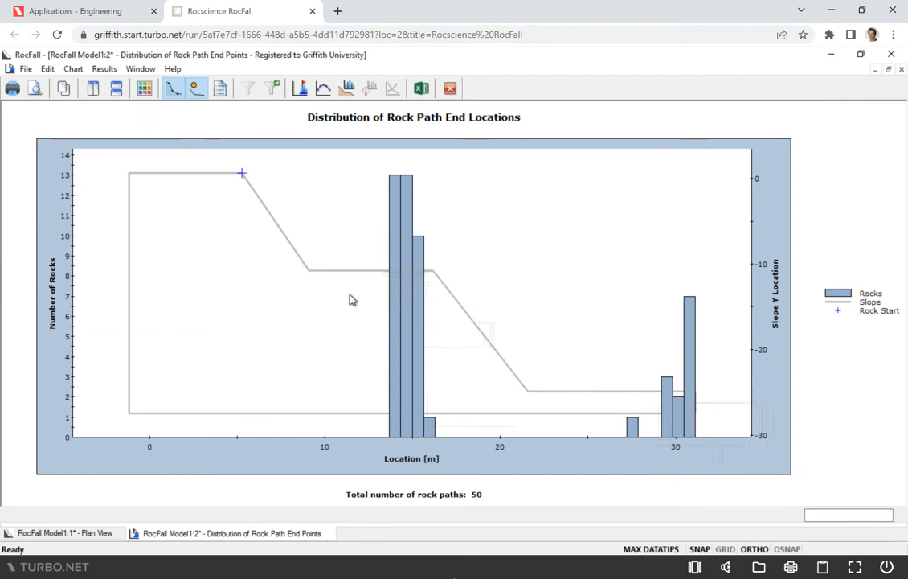
pyautogui.moveTo(411, 216)
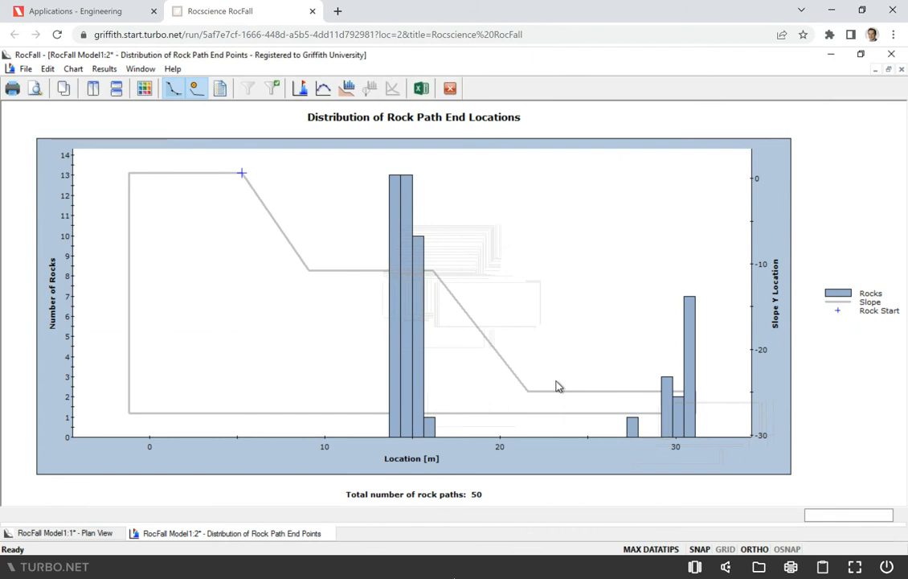
pyautogui.click(452, 92)
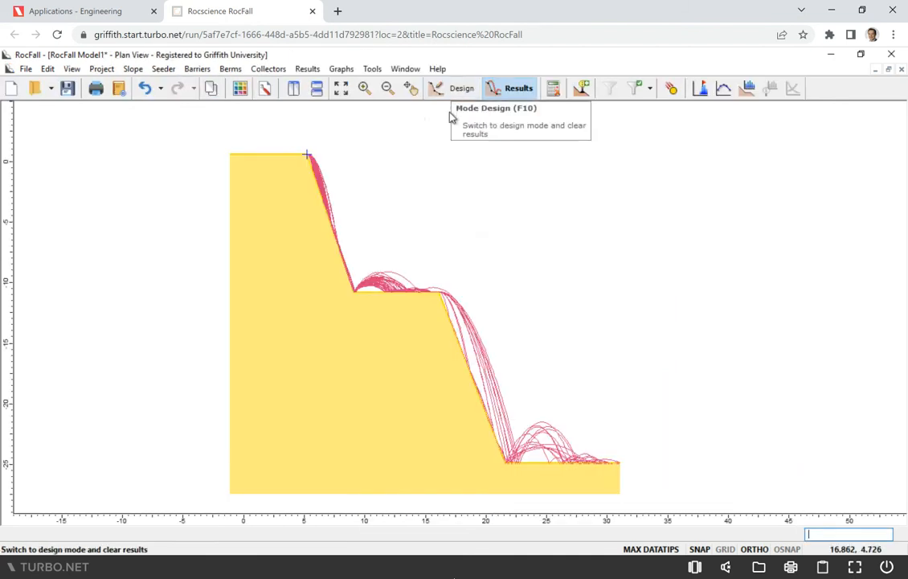
# Open the result animation and advance through the individual rock paths to number 5
pyautogui.click(672, 90)
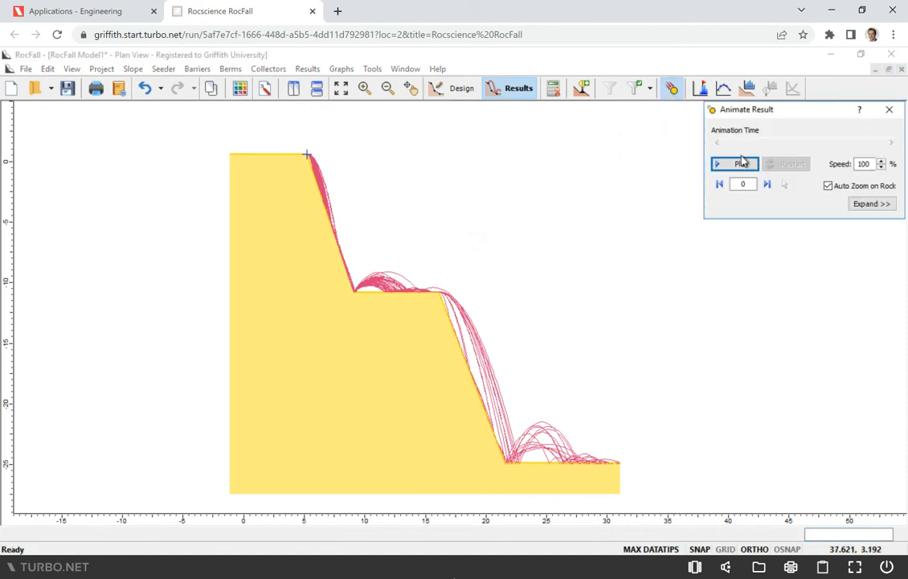
pyautogui.click(769, 184)
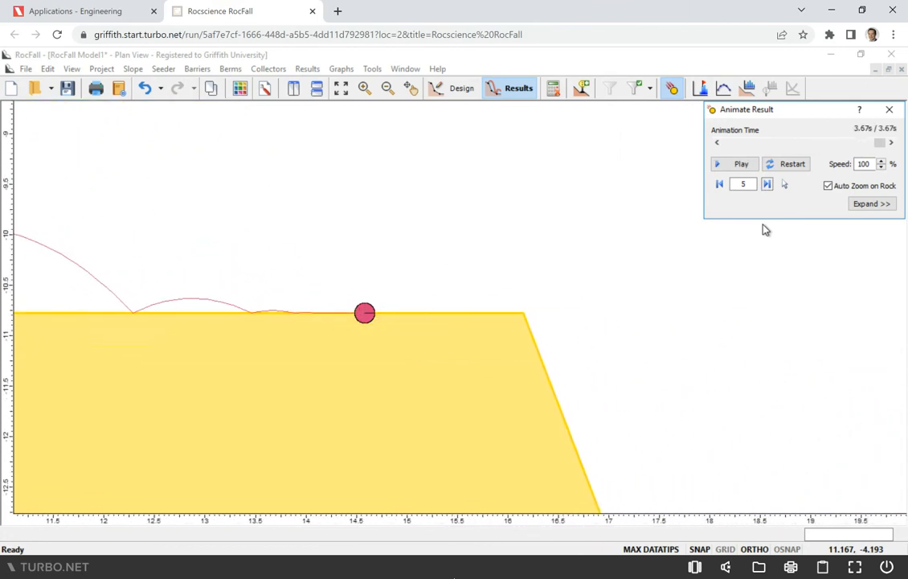
# Advance the rock path animation to number 12 and play the path of rock 30
pyautogui.click(767, 184)
pyautogui.click(766, 184)
pyautogui.click(767, 184)
pyautogui.click(766, 184)
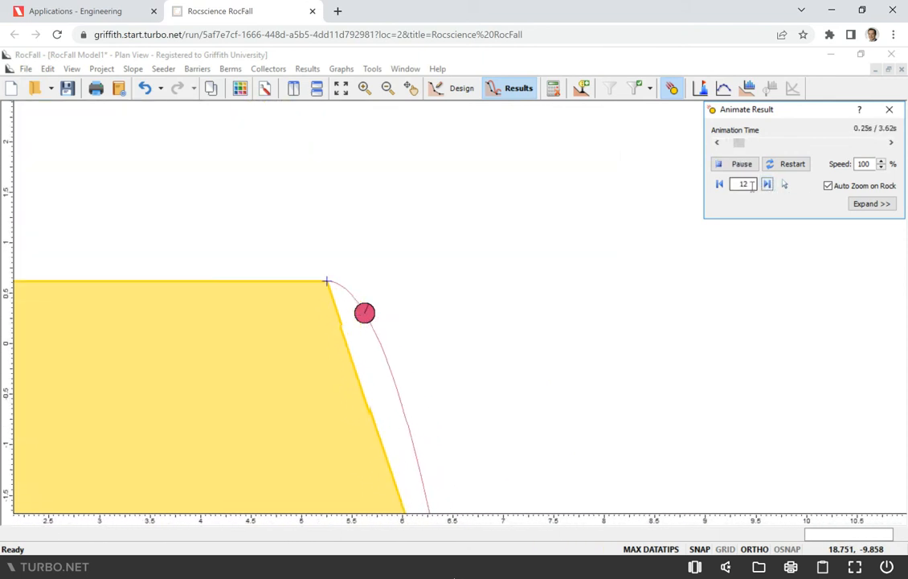
pyautogui.doubleClick(752, 184)
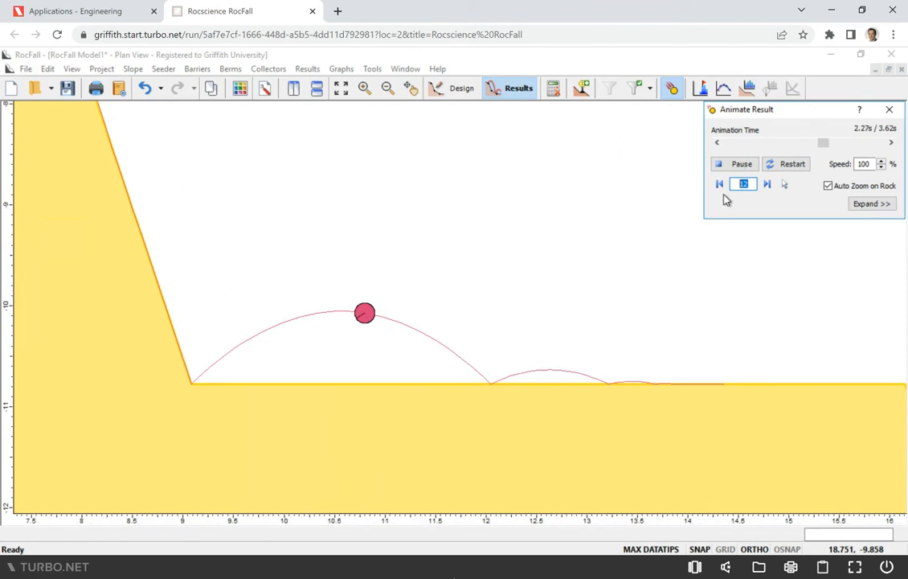
pyautogui.write('2')
pyautogui.press('BackSpace')
pyautogui.write('30')
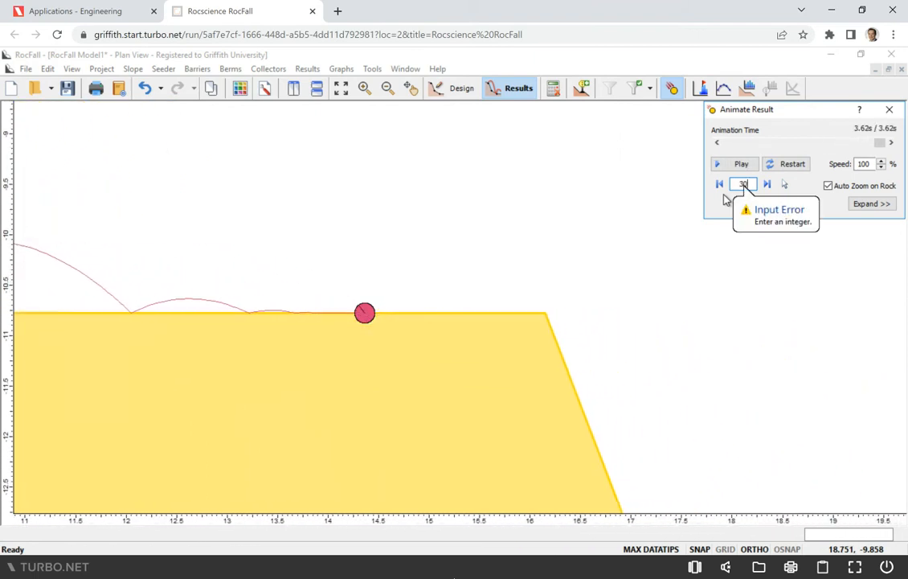
pyautogui.press('Return')
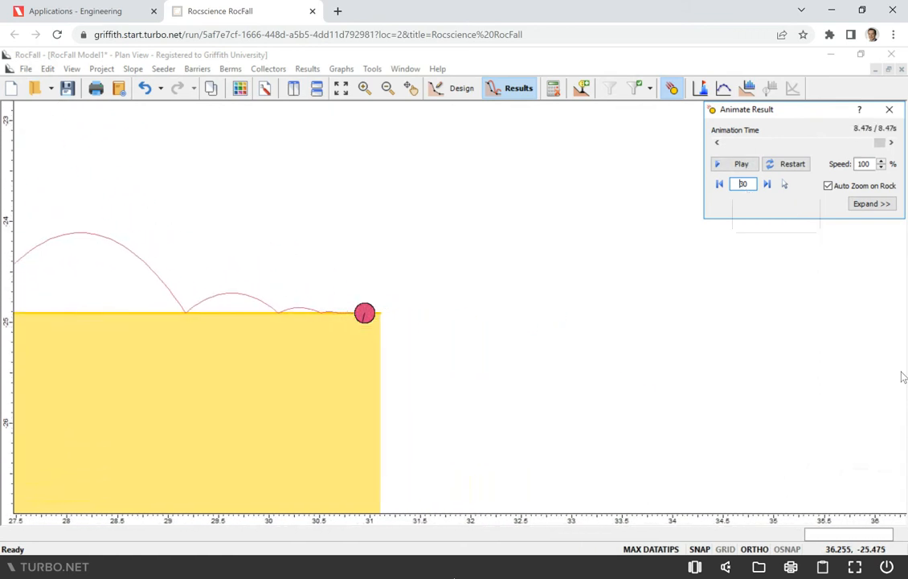
# Close the result animation and show all rock paths over the full slope
pyautogui.click(890, 110)
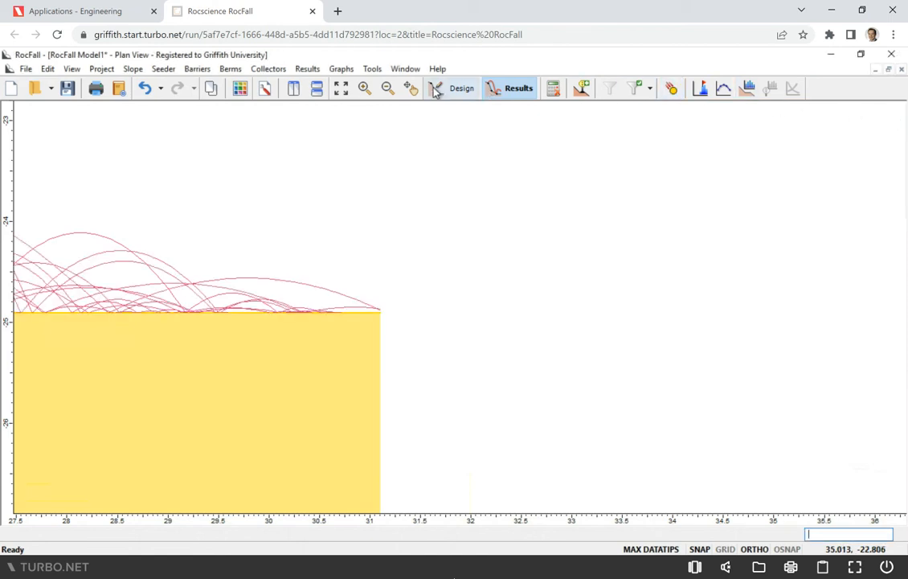
pyautogui.click(386, 89)
pyautogui.click(342, 90)
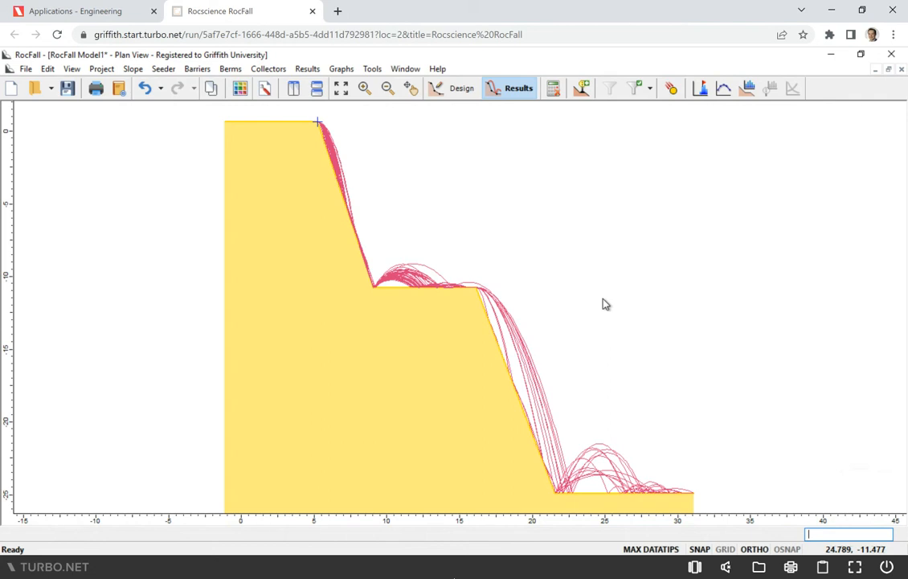
# Add a default barrier 2 m high at 90° inclination on the flat toe, at about x = 23.15
pyautogui.click(553, 90)
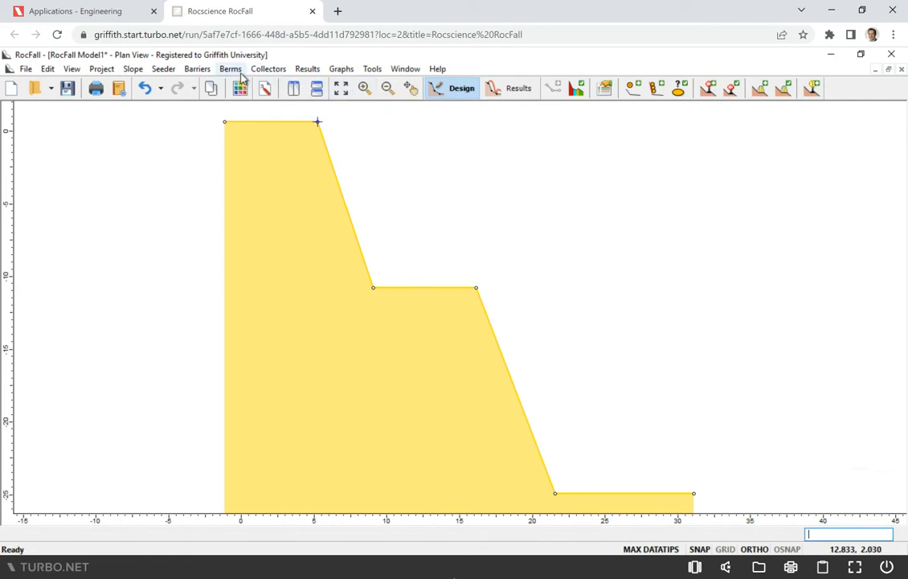
pyautogui.click(197, 69)
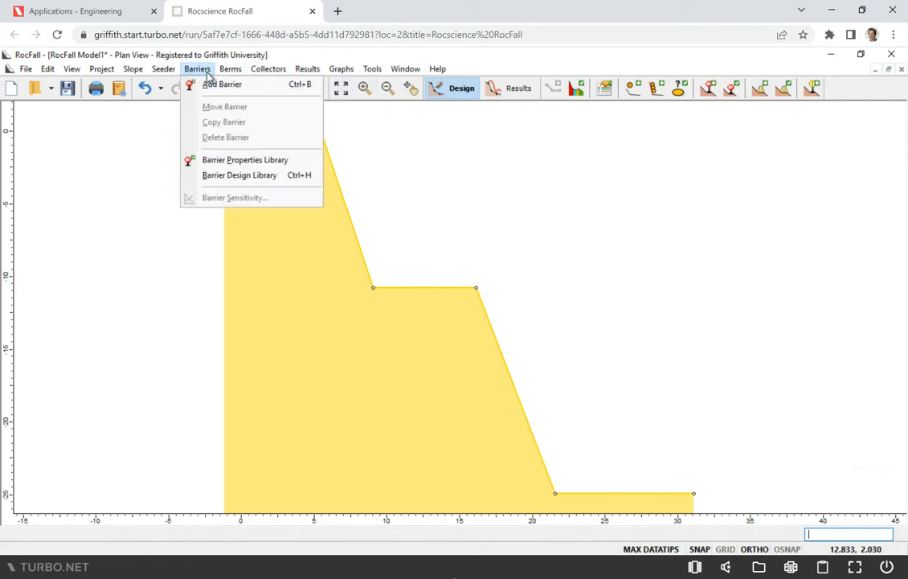
pyautogui.click(213, 82)
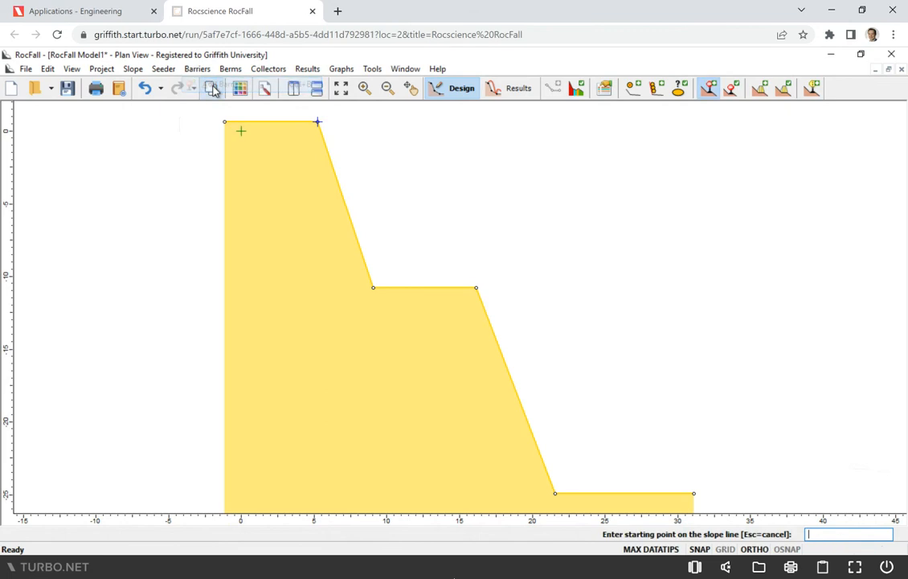
pyautogui.click(578, 493)
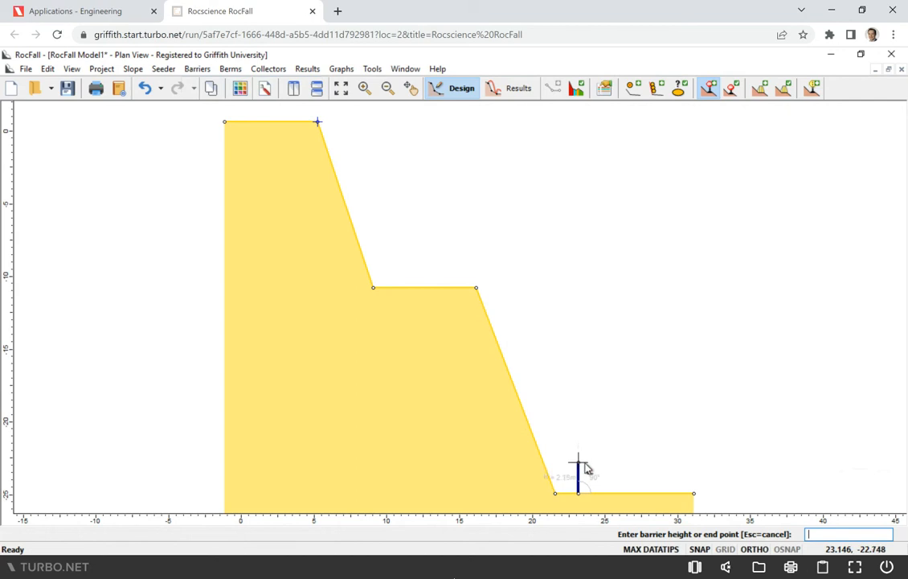
pyautogui.click(586, 470)
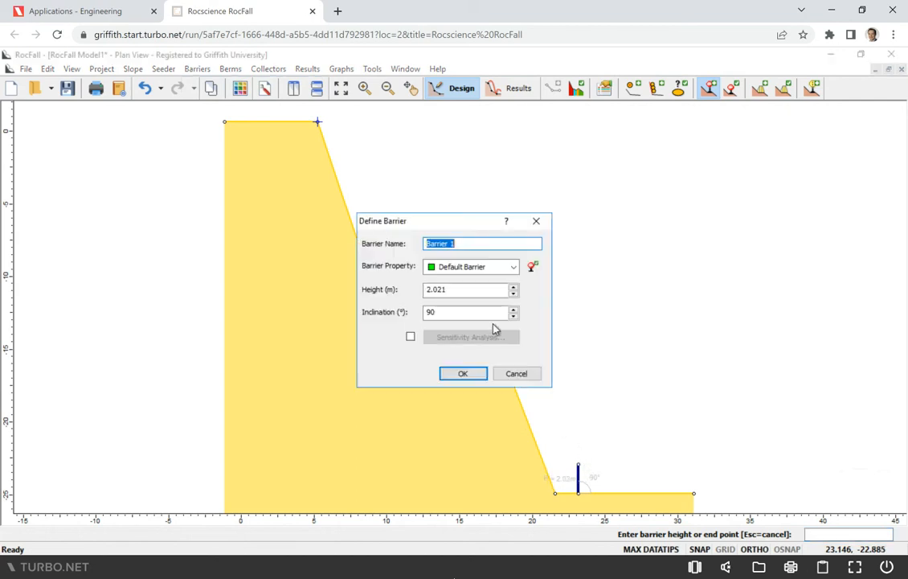
pyautogui.moveTo(471, 289); pyautogui.dragTo(412, 293)
pyautogui.write('2')
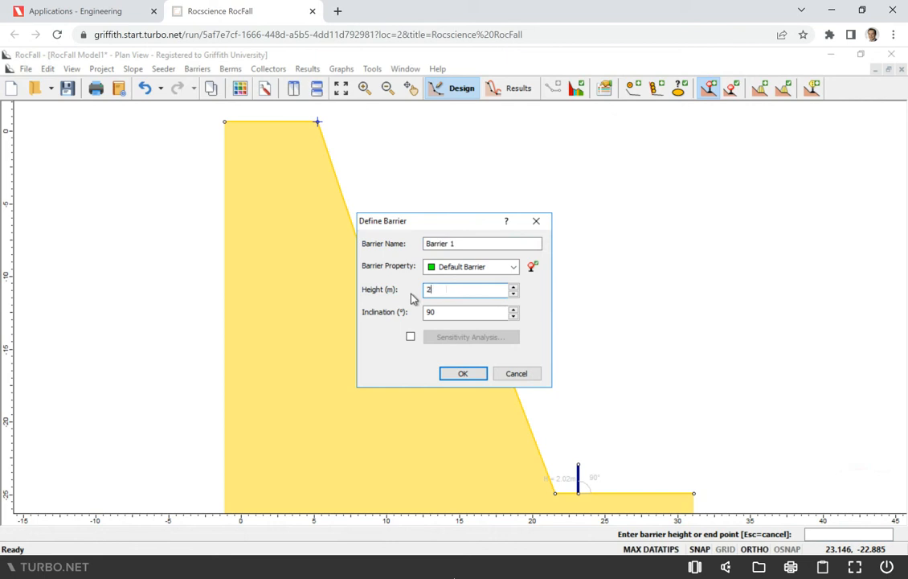
pyautogui.click(461, 376)
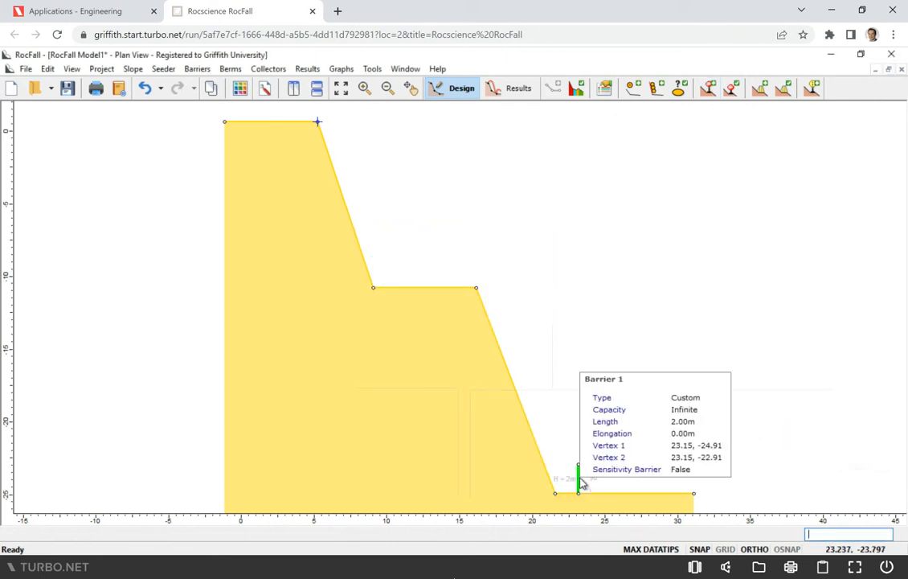
# Review the toe barrier's definition and leave it without making changes
pyautogui.rightClick(580, 482)
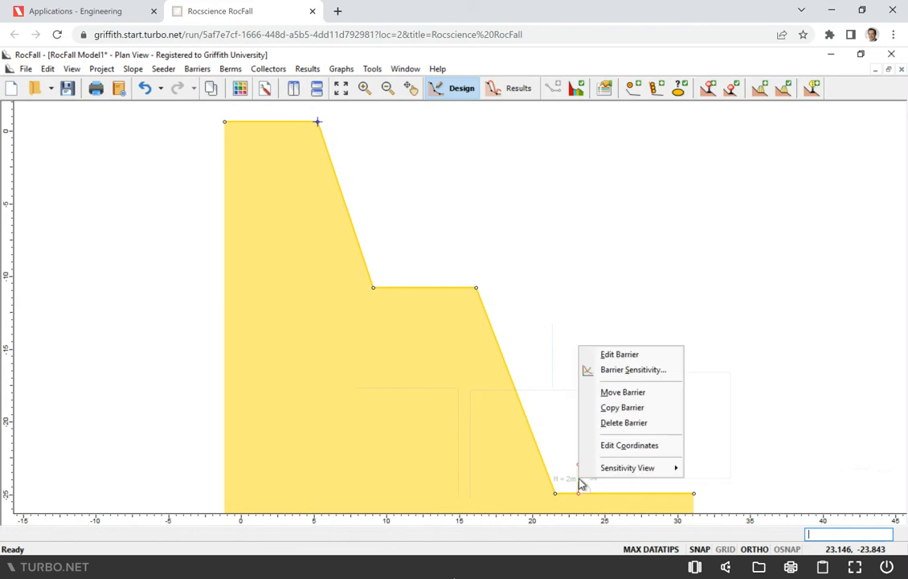
pyautogui.click(611, 354)
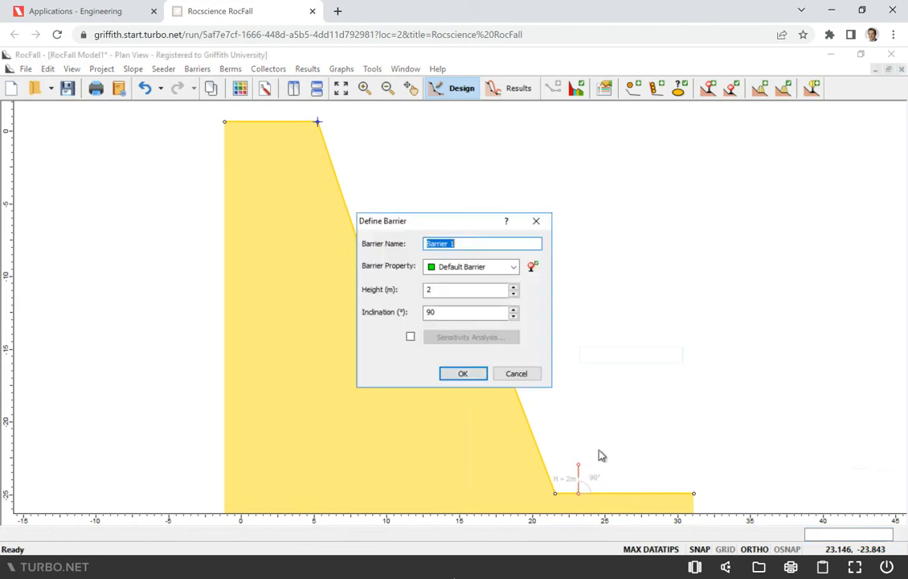
pyautogui.click(517, 373)
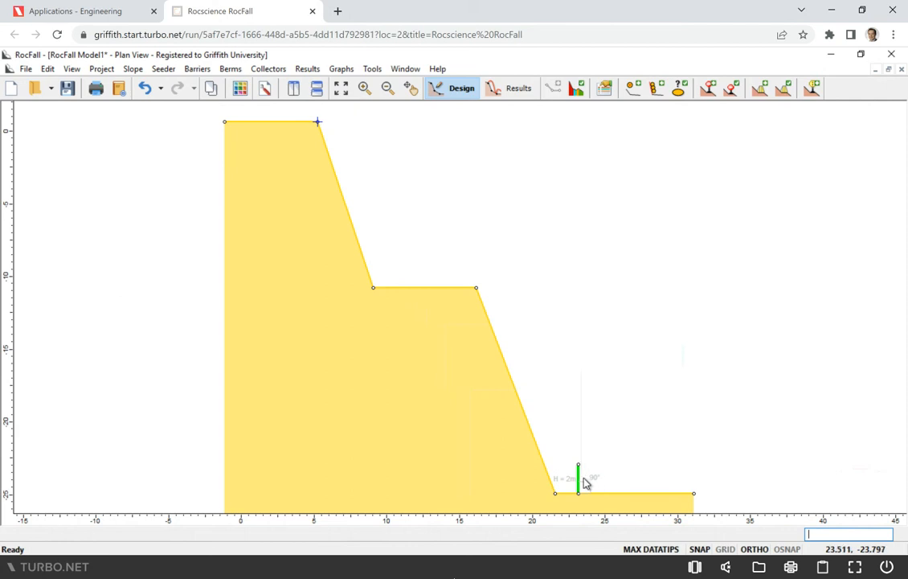
# Move the toe barrier about 1 m farther away from the foot of the slope
pyautogui.rightClick(582, 482)
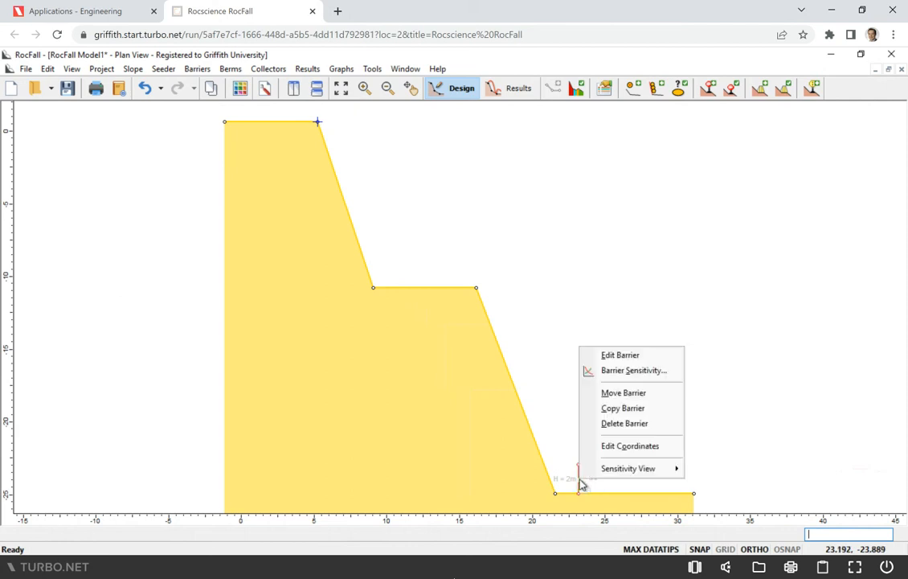
pyautogui.click(626, 393)
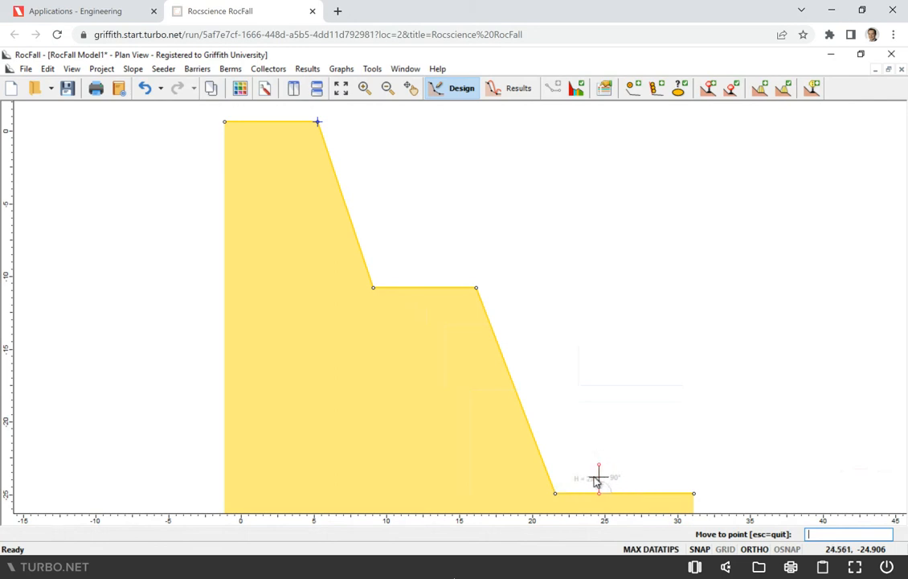
pyautogui.click(593, 479)
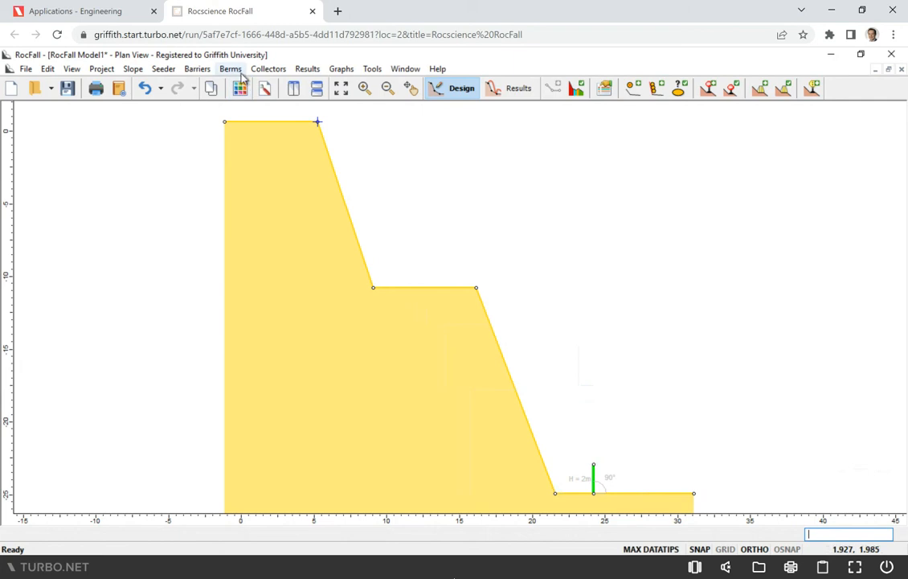
# Set the default barrier's fence model to the predefined GBE-100A-R and review the available manufacturers' barrier designs
pyautogui.click(198, 71)
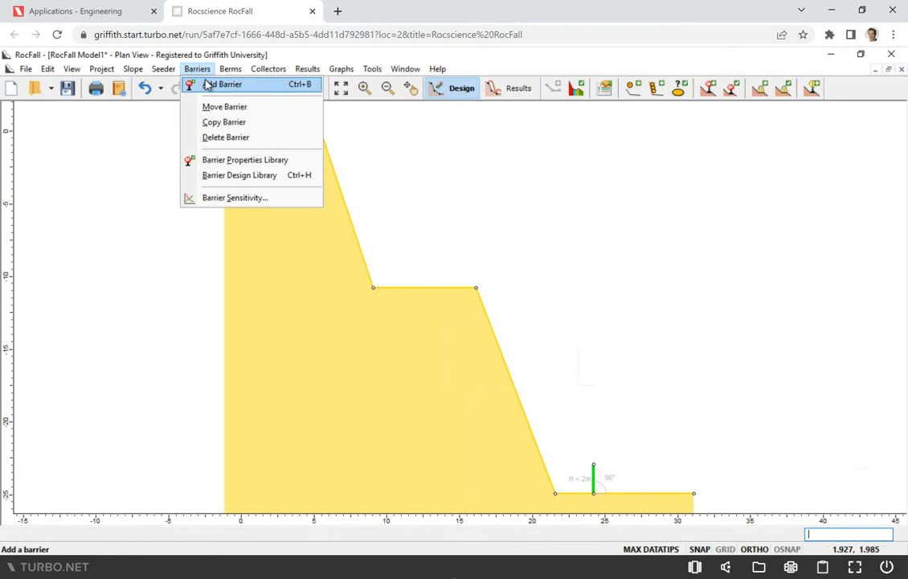
pyautogui.click(254, 164)
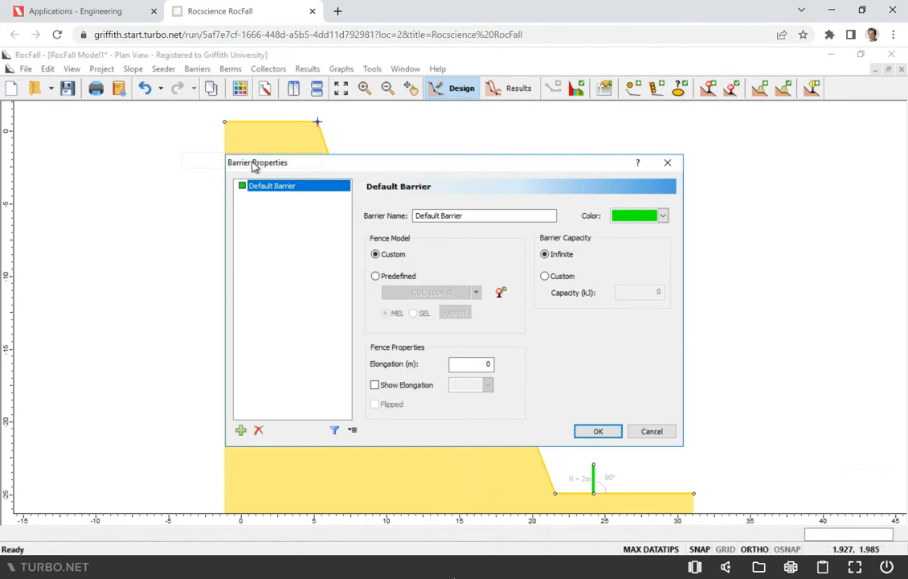
pyautogui.click(393, 278)
pyautogui.click(501, 293)
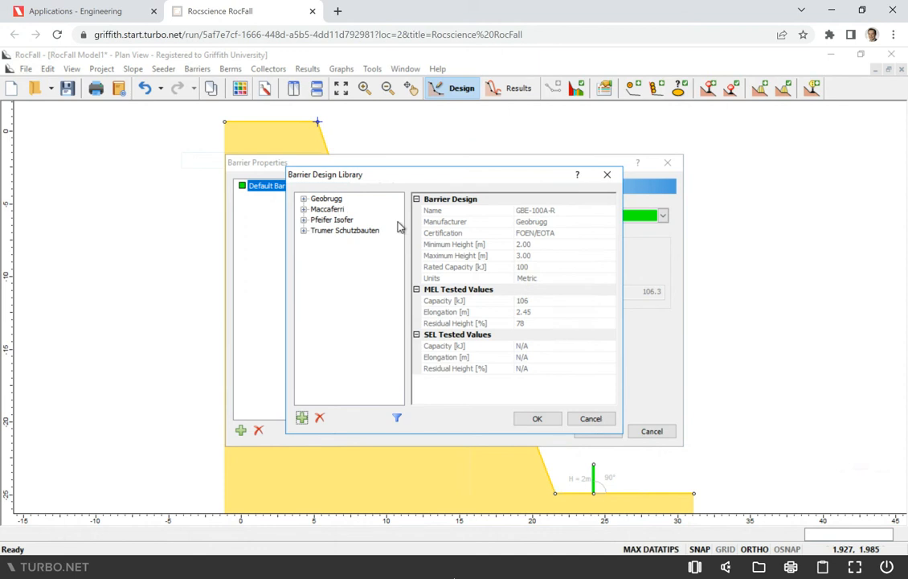
pyautogui.click(599, 419)
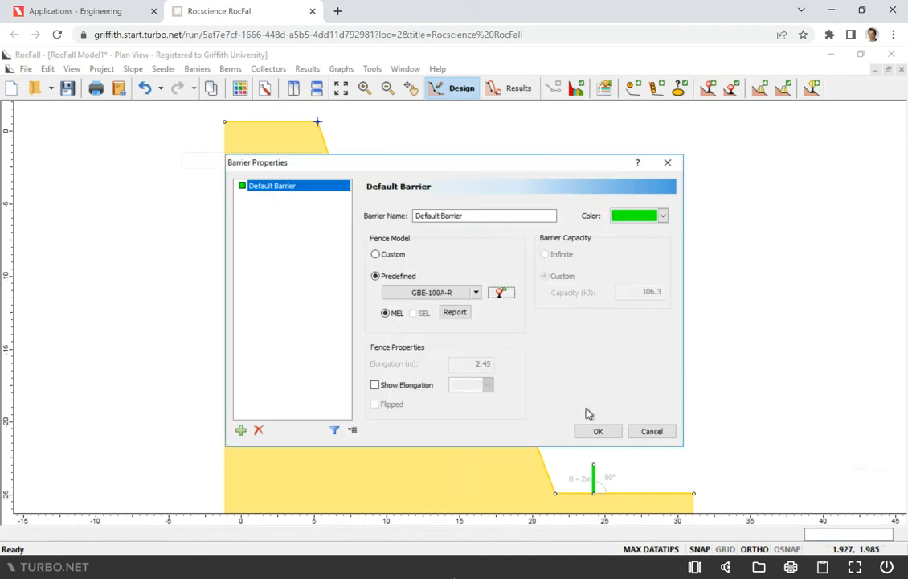
pyautogui.click(463, 296)
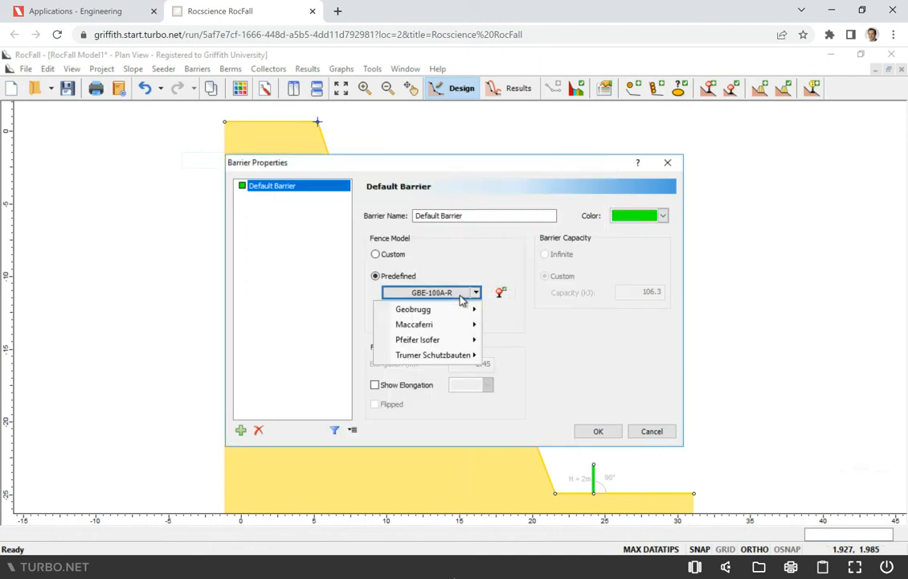
pyautogui.moveTo(410, 309)
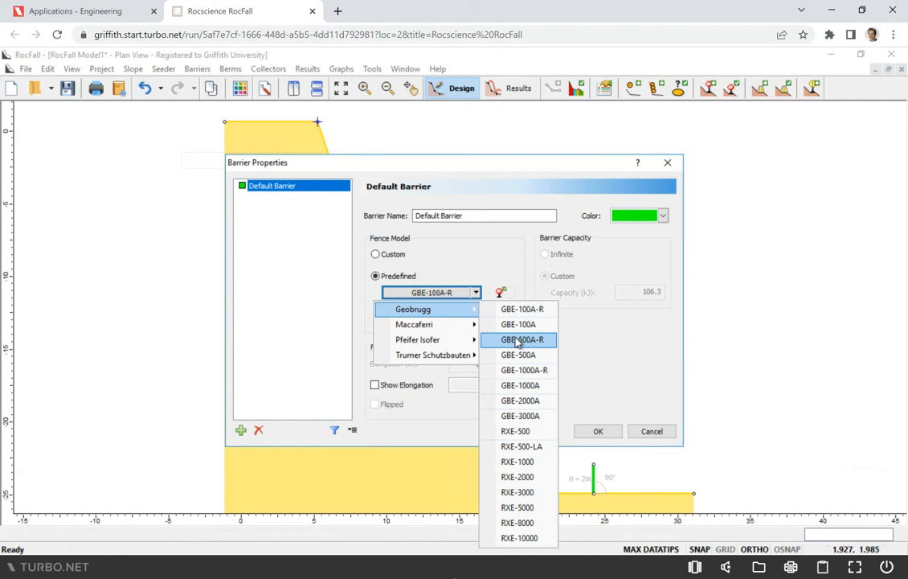
pyautogui.click(494, 262)
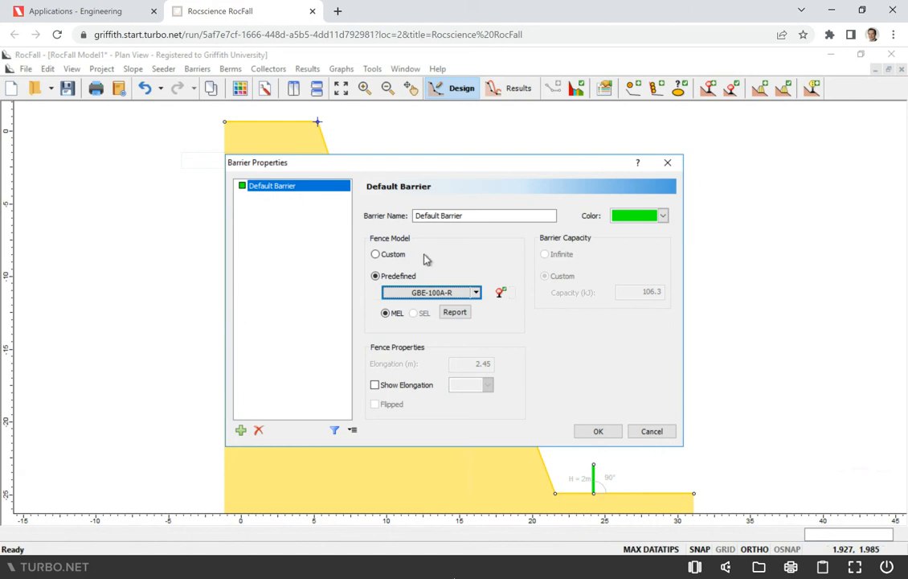
# Switch the default barrier to a custom fence model with 0.1 kJ capacity and recompute the rockfall results
pyautogui.click(391, 255)
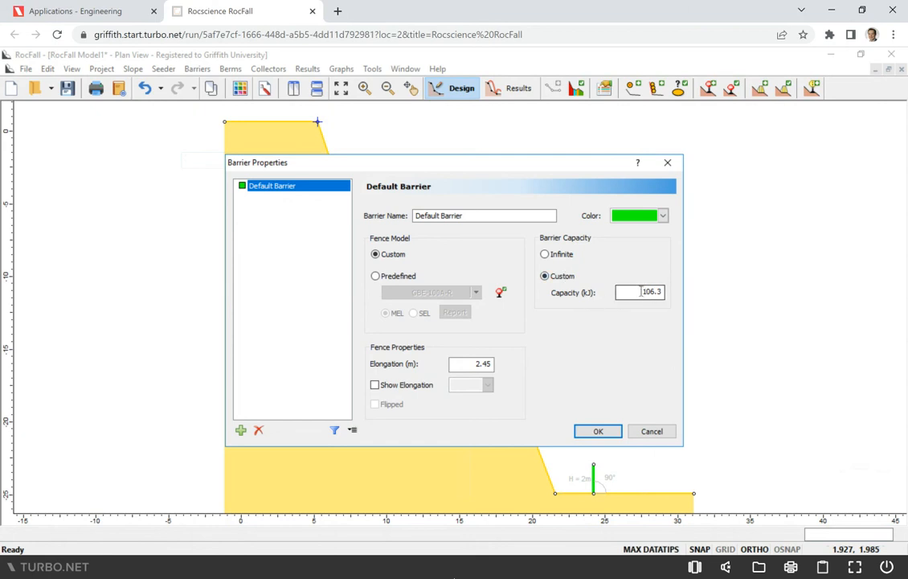
pyautogui.moveTo(641, 291); pyautogui.dragTo(660, 291)
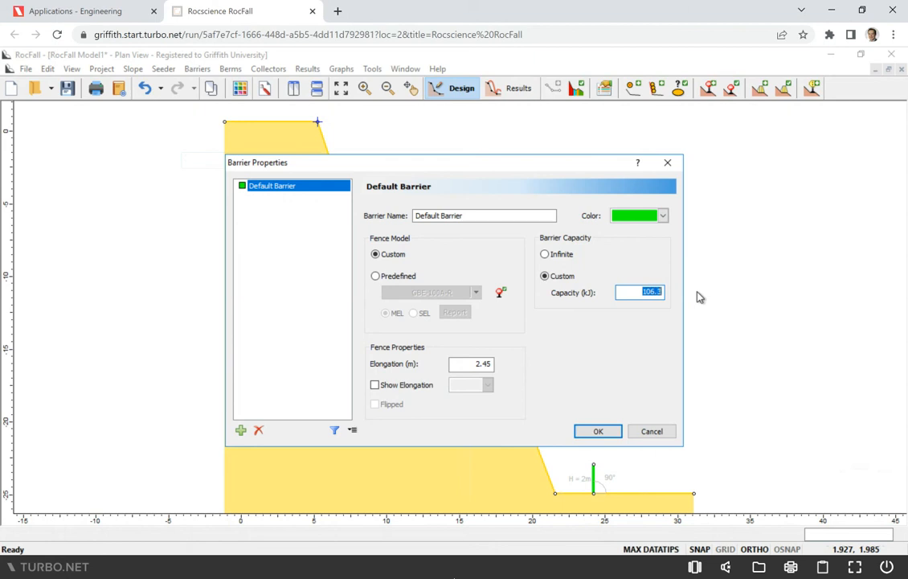
pyautogui.write('0.1')
pyautogui.click(598, 431)
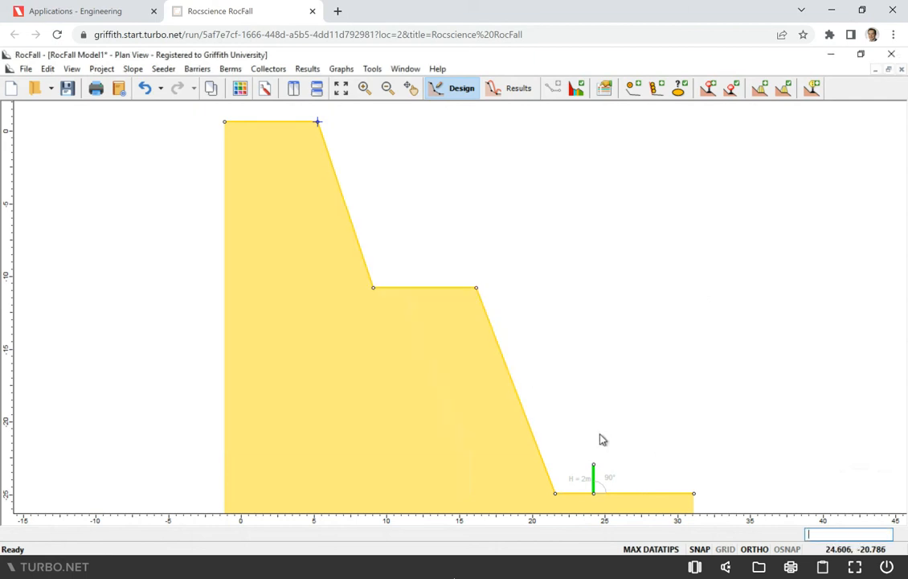
pyautogui.click(517, 89)
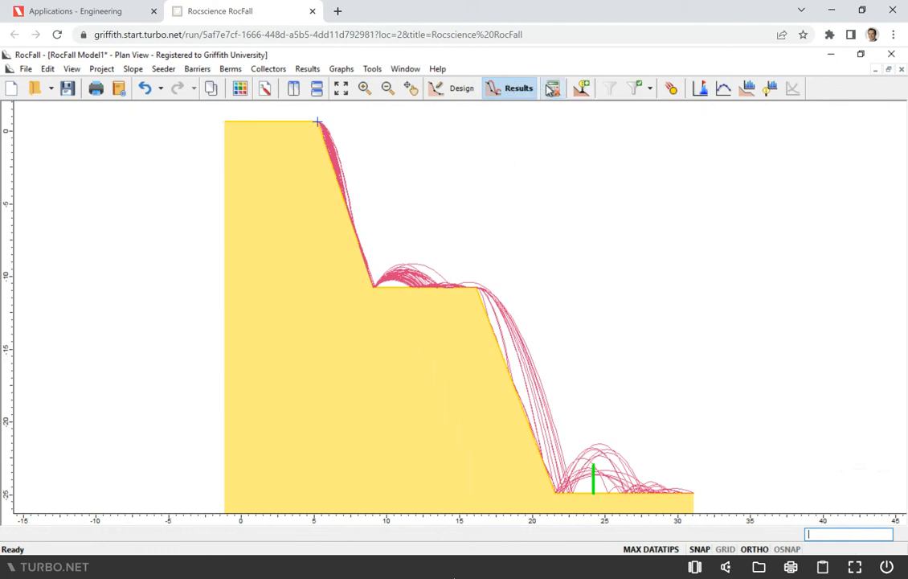
pyautogui.click(553, 88)
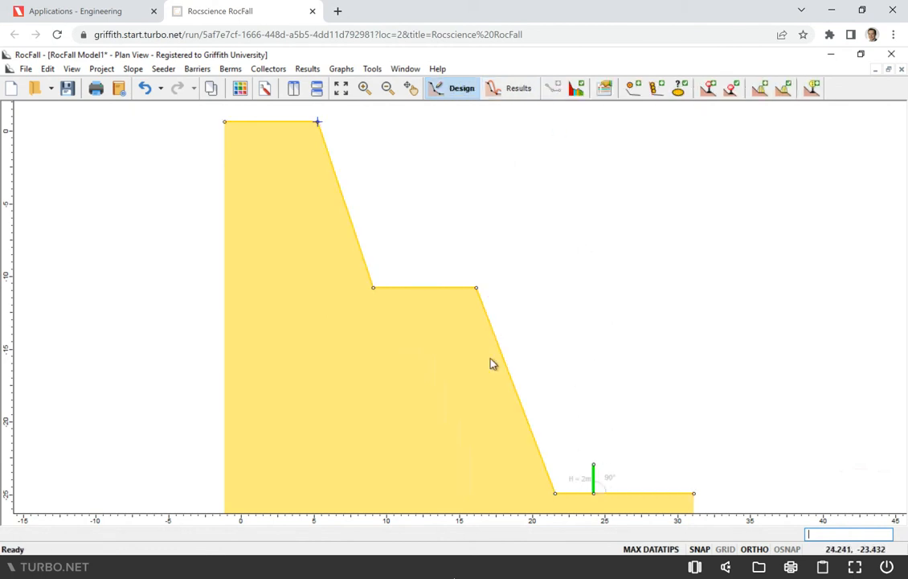
# Set the default barrier's custom capacity to 4 kJ and save the barrier properties
pyautogui.click(194, 72)
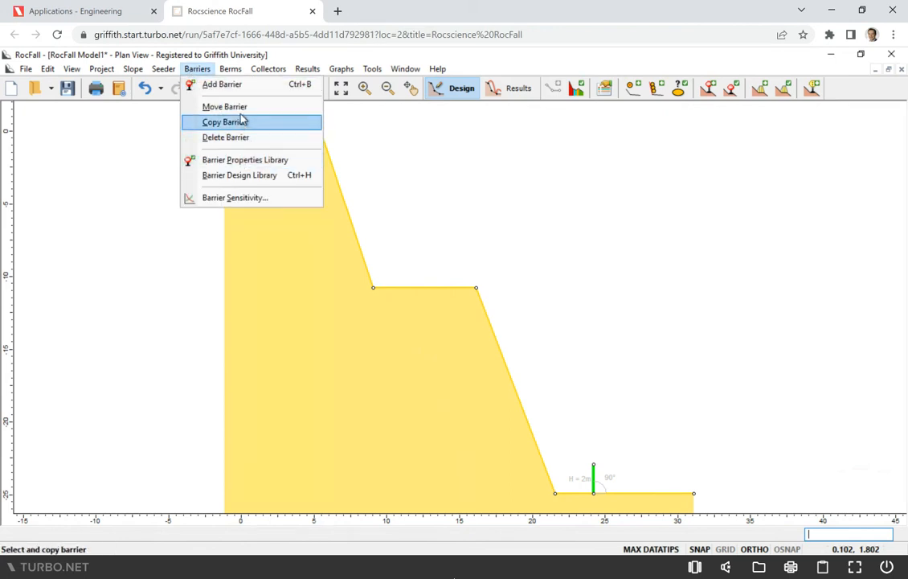
pyautogui.click(254, 166)
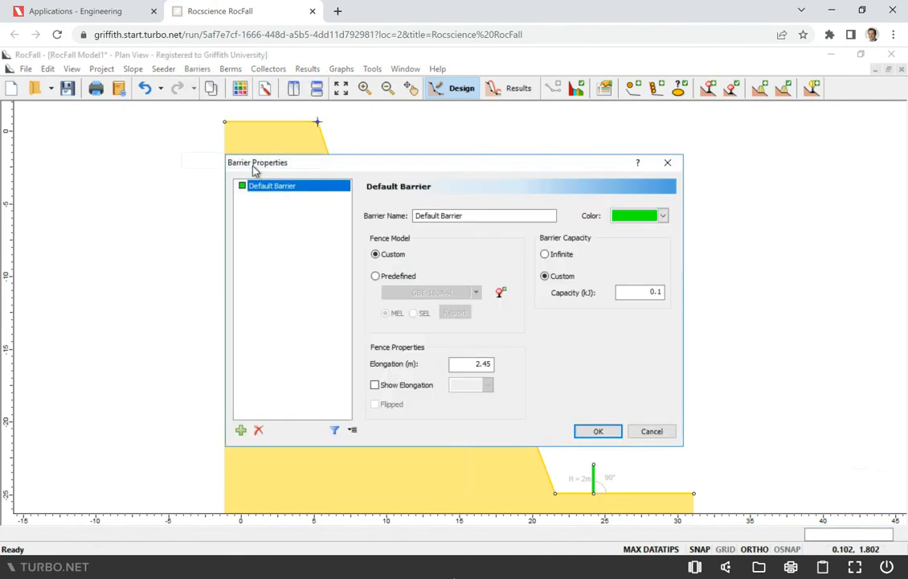
pyautogui.moveTo(643, 292); pyautogui.dragTo(667, 293)
pyautogui.write('4')
pyautogui.click(598, 431)
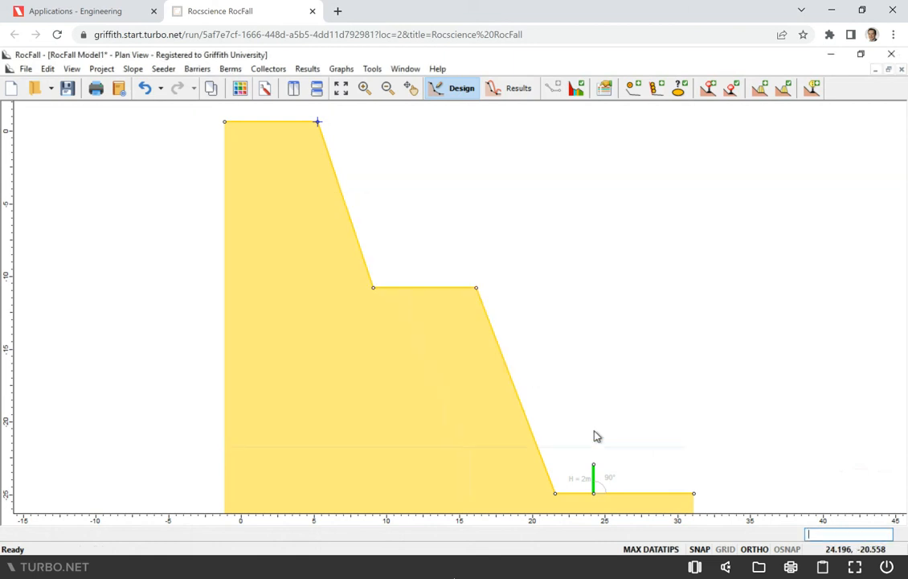
# Compute the rockfall paths with the current barrier capacity and clear the analysis results
pyautogui.click(509, 90)
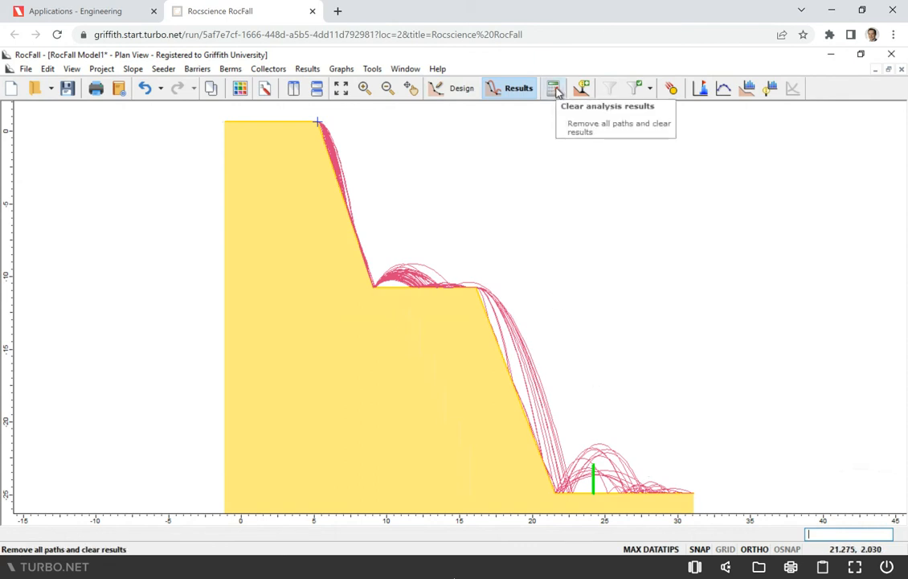
pyautogui.click(554, 89)
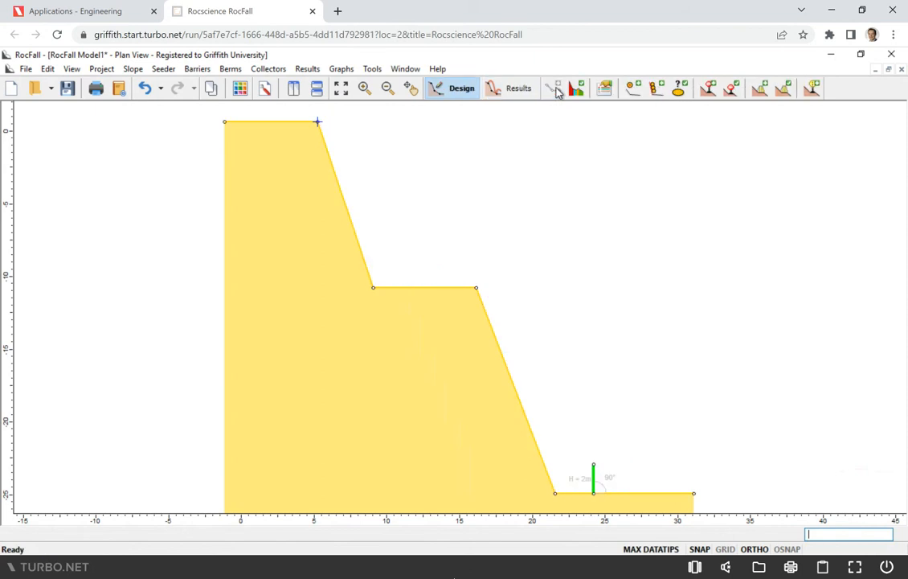
# Set the default barrier's custom capacity to 10 kJ and recompute the rockfall results
pyautogui.click(197, 70)
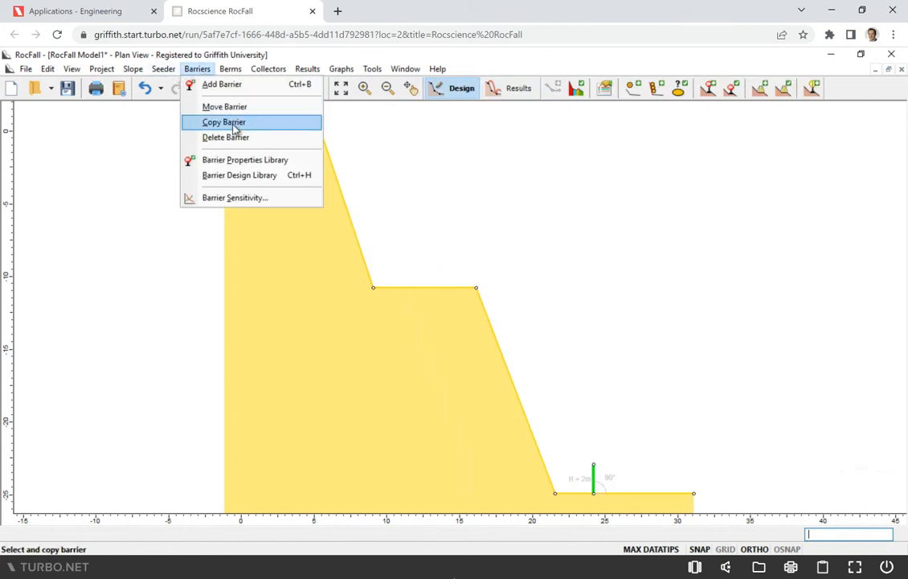
pyautogui.click(239, 161)
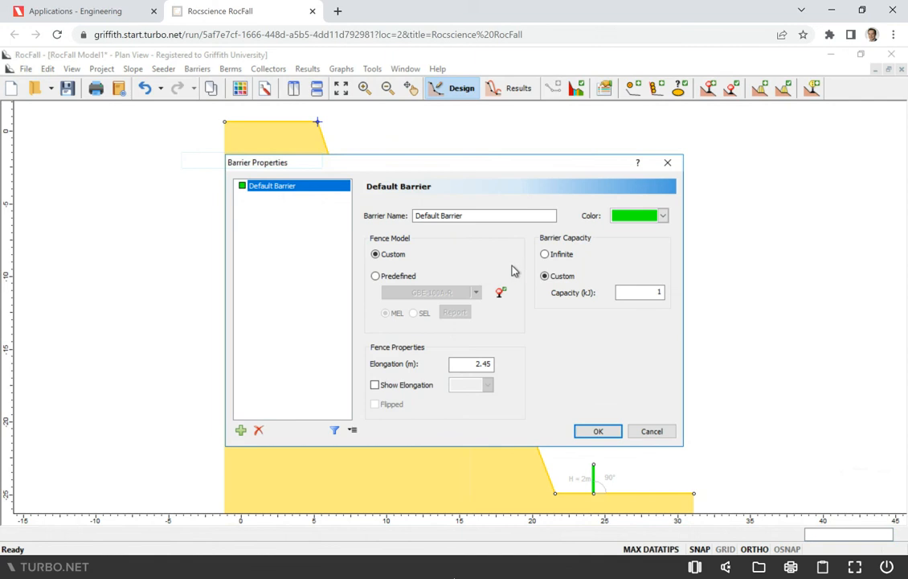
pyautogui.click(632, 292)
pyautogui.doubleClick(666, 293)
pyautogui.write('10')
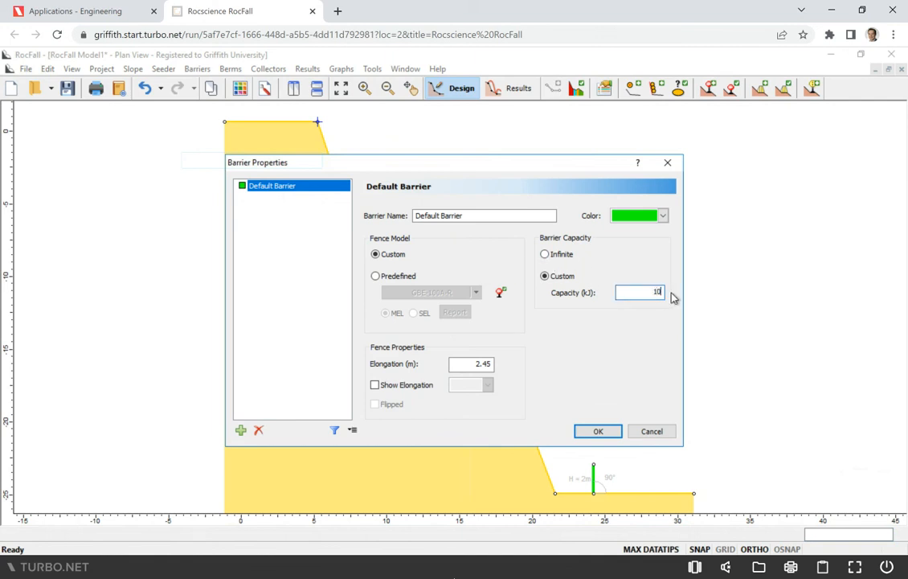
pyautogui.click(597, 432)
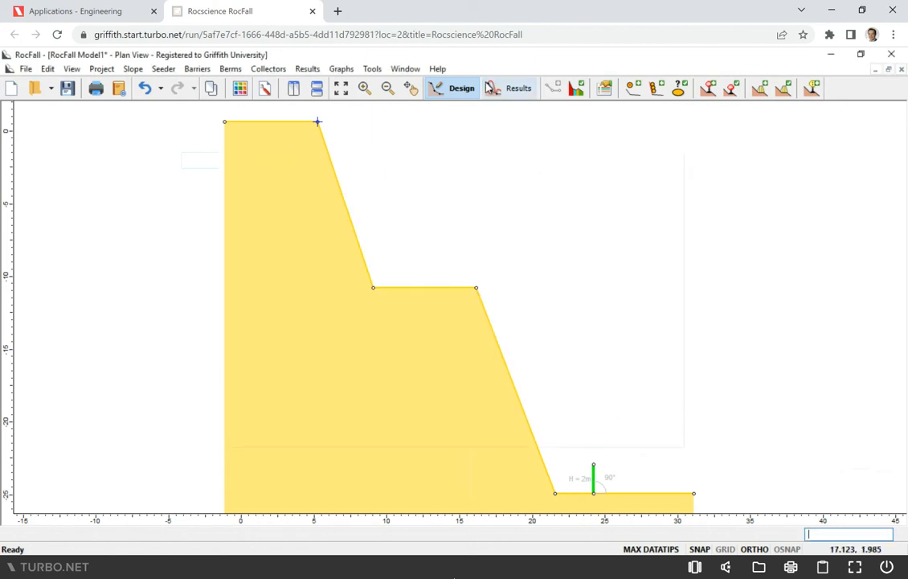
pyautogui.click(500, 88)
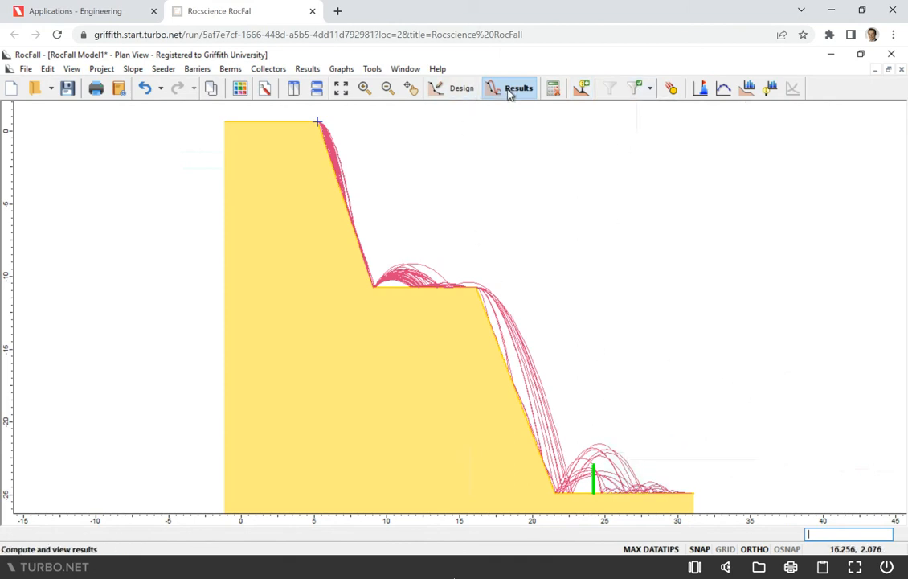
# Clear the analysis results, move the toe barrier about 2.6 m farther from the slope foot, and recompute the rock paths
pyautogui.click(551, 90)
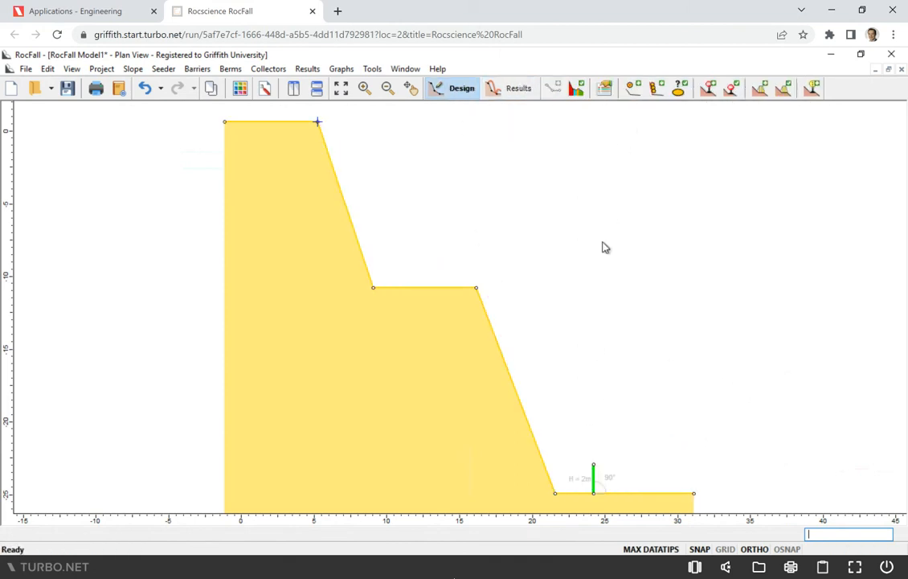
pyautogui.rightClick(595, 479)
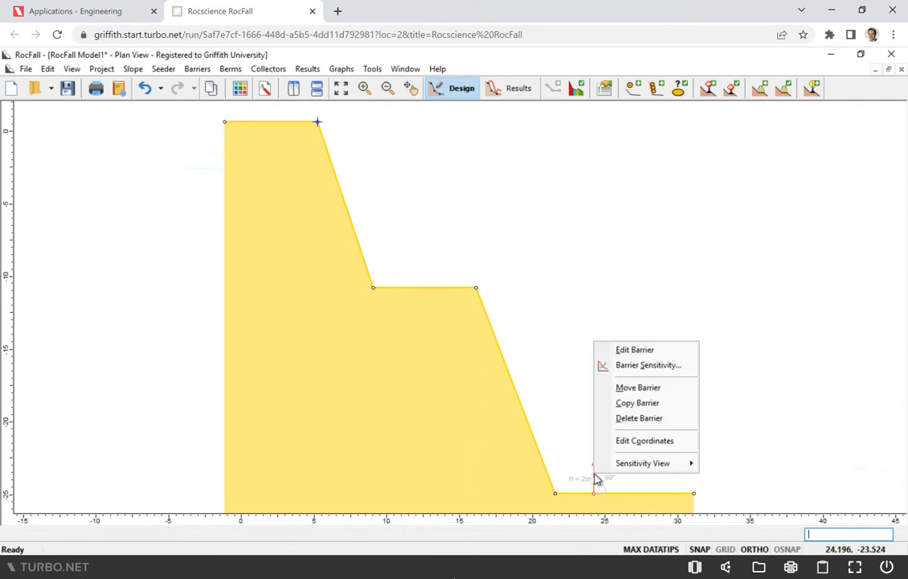
pyautogui.click(638, 388)
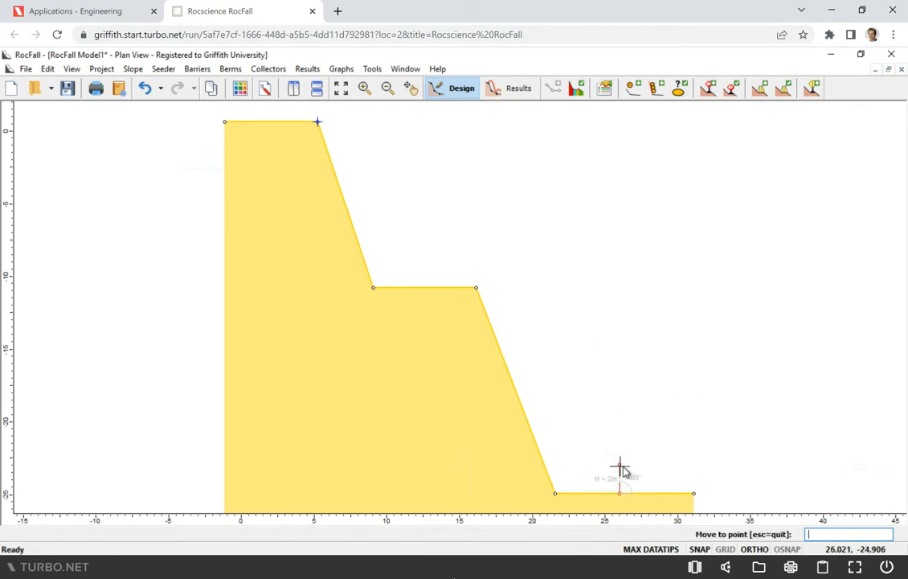
pyautogui.click(632, 470)
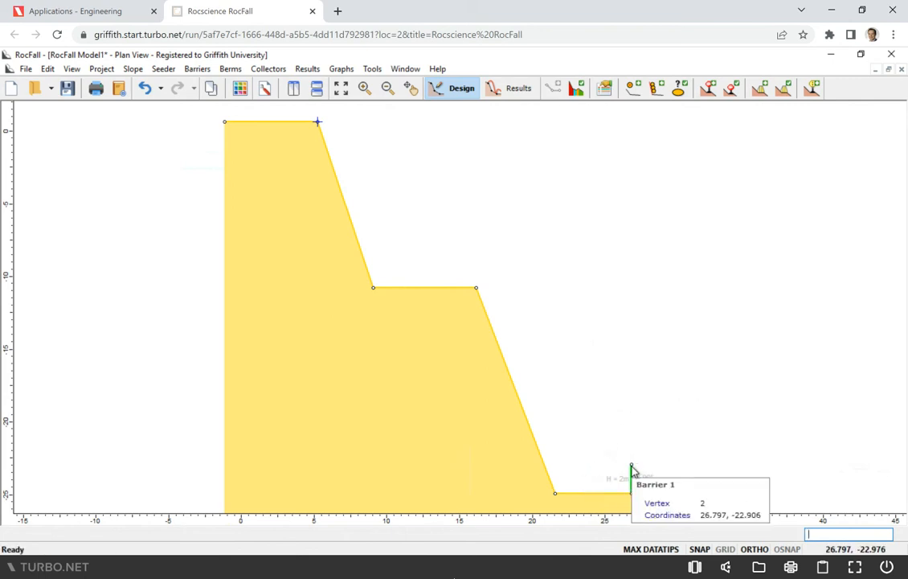
pyautogui.click(496, 89)
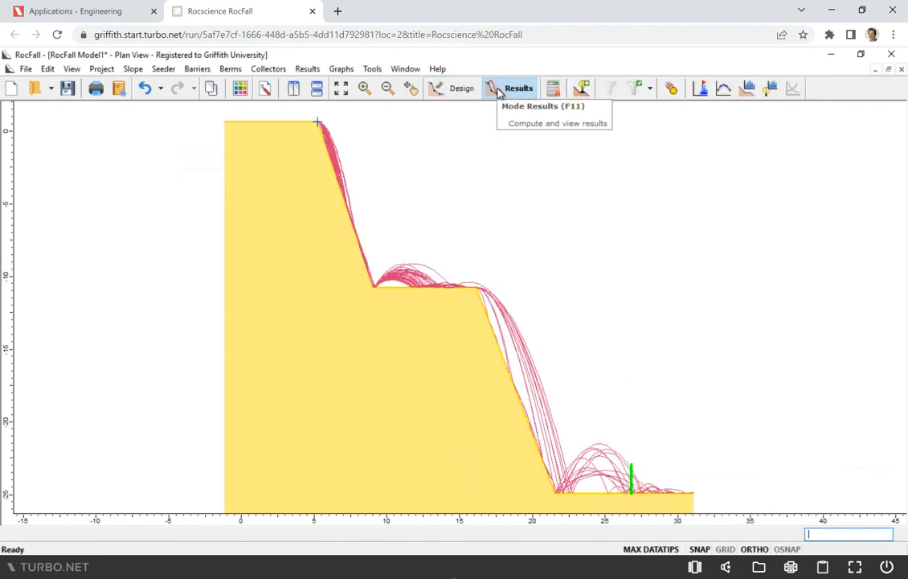